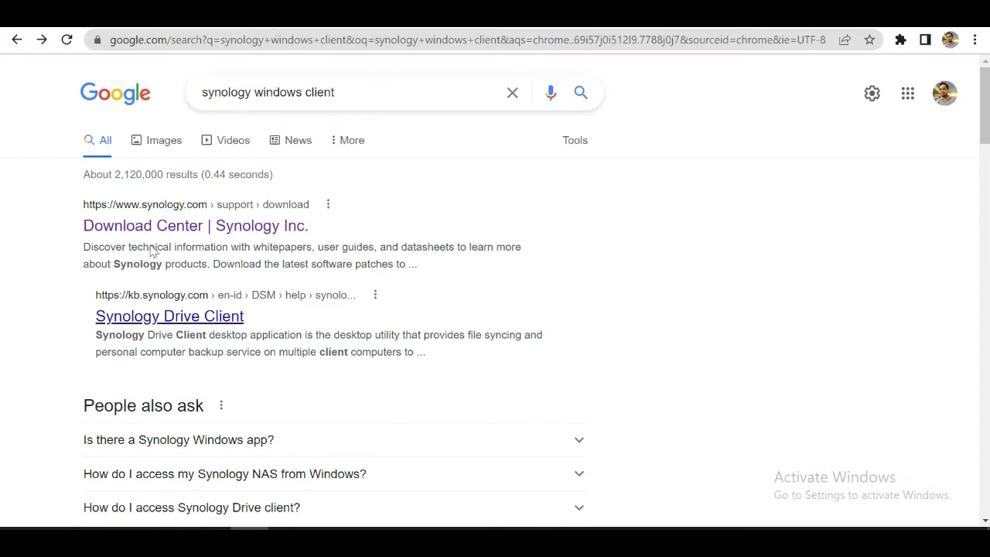
Step: Open the Synology Download Center page from the search results
left_click(151, 226)
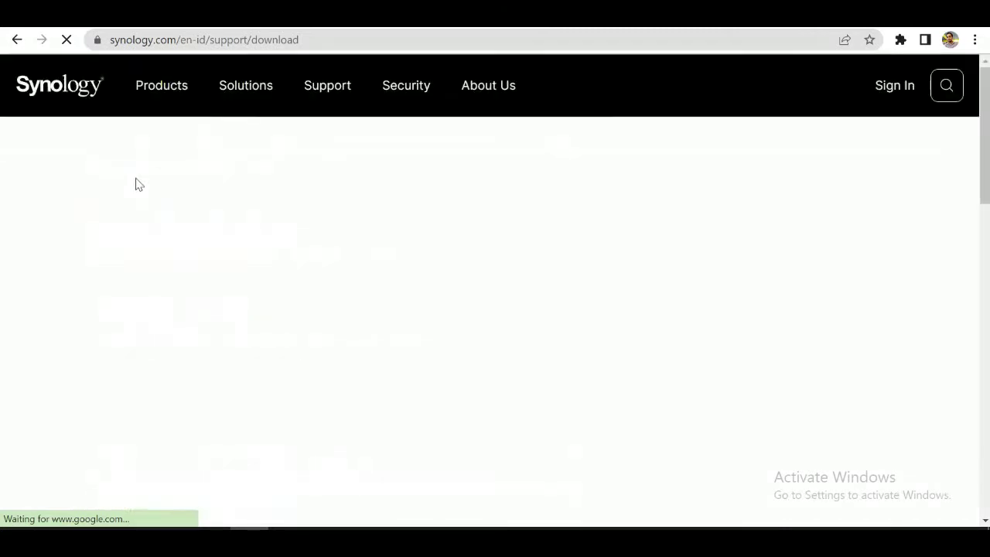
mouse_move(147, 185)
scroll(261, 338, "down", 2)
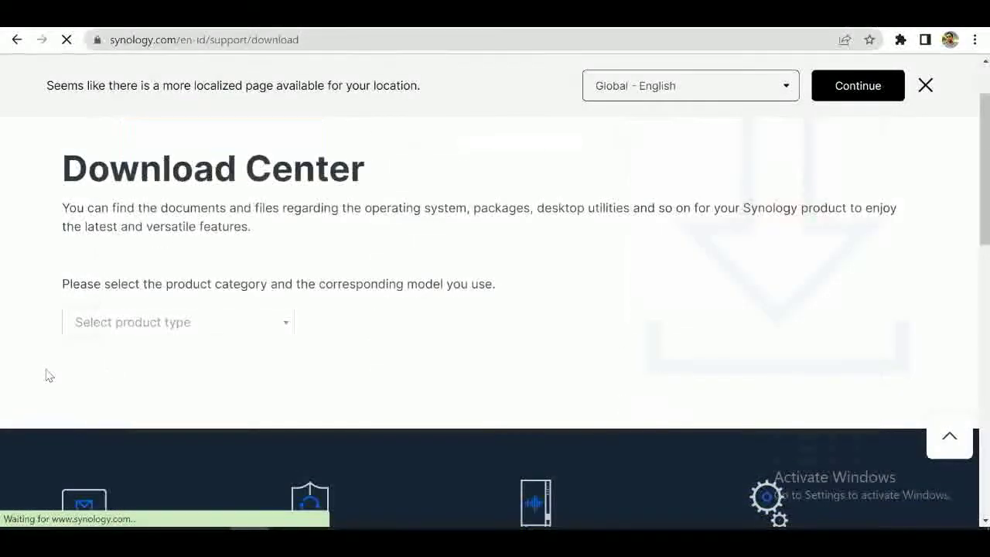
Step: Choose NAS as the product type and DS118 as the model to list its downloads
left_click(134, 325)
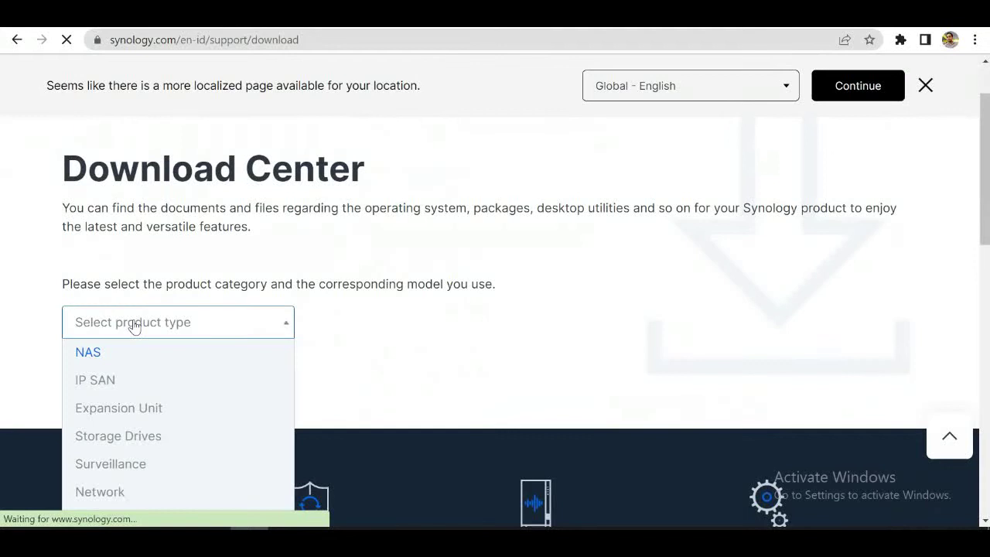
scroll(133, 325, "down", 2)
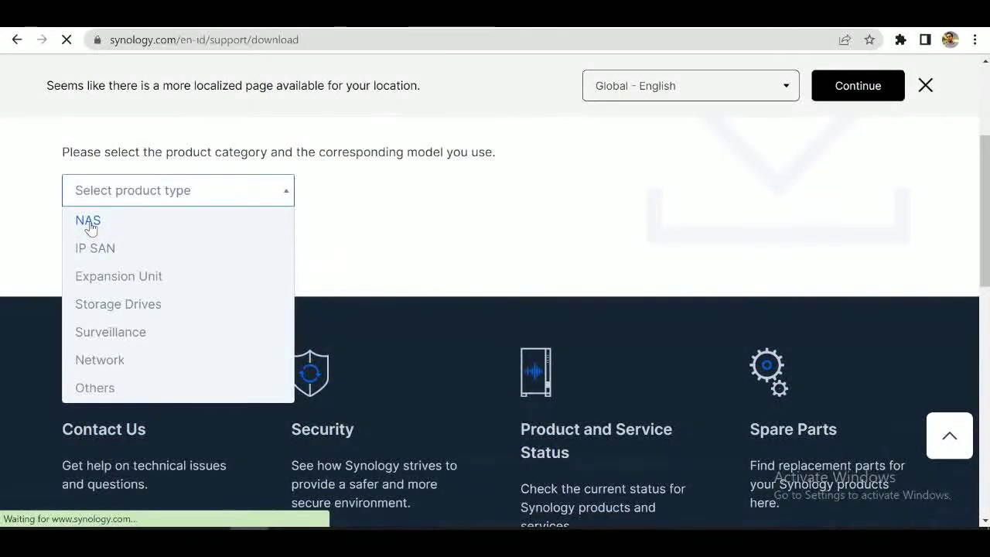
left_click(88, 222)
scroll(395, 274, "up", 1)
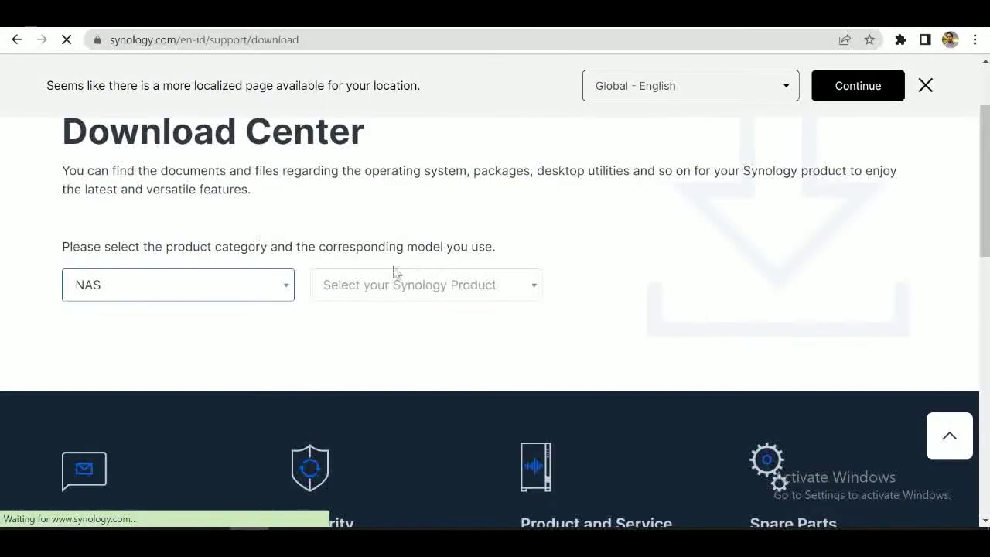
left_click(395, 277)
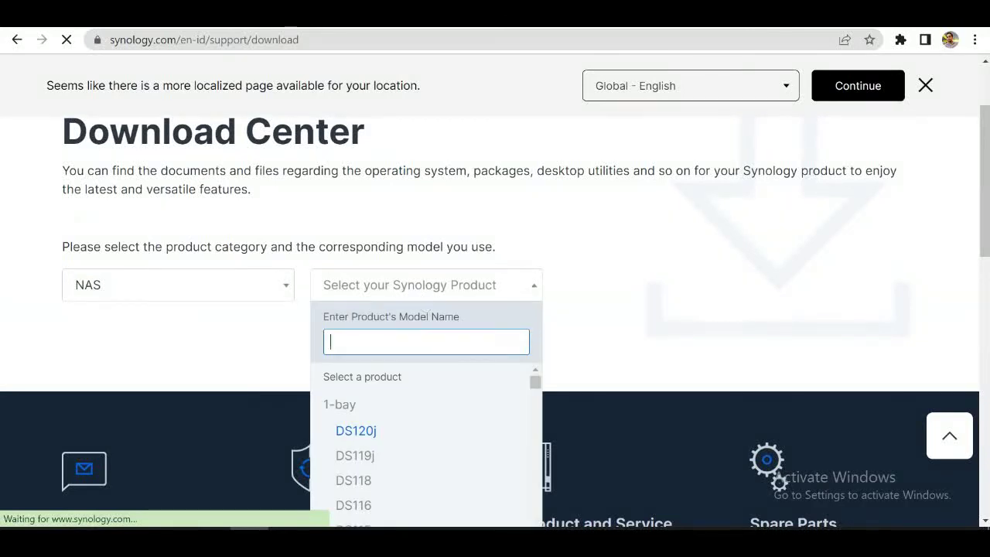
type("DS118")
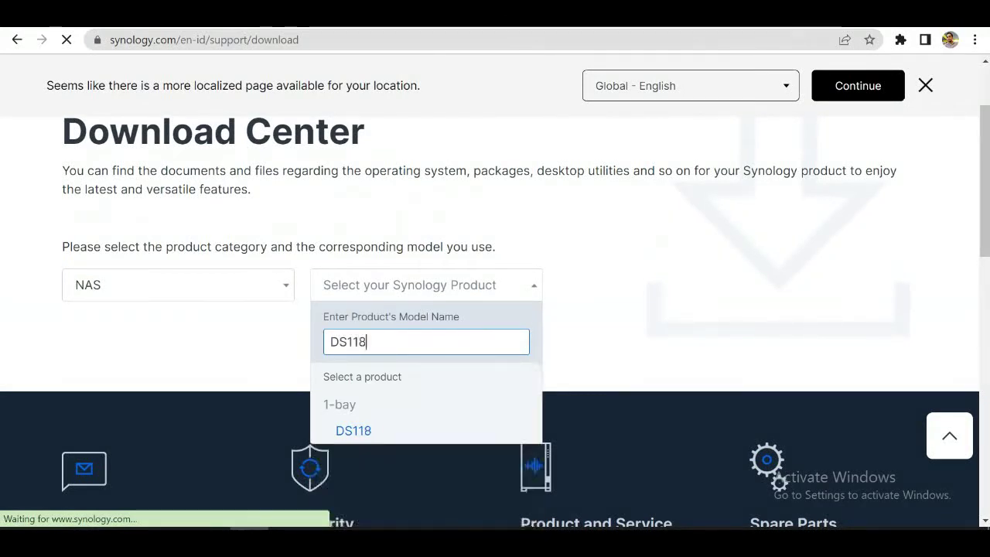
left_click(352, 430)
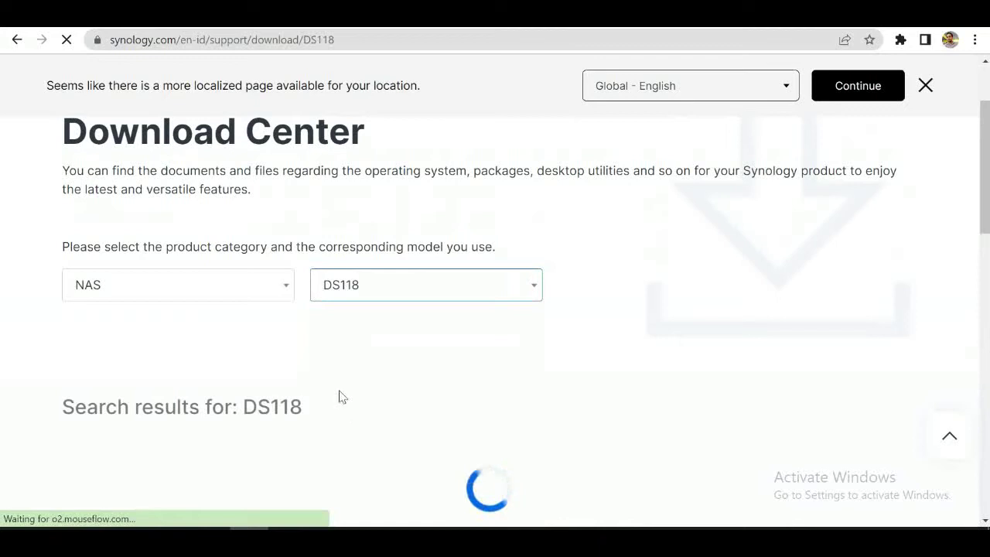
scroll(338, 395, "down", 2)
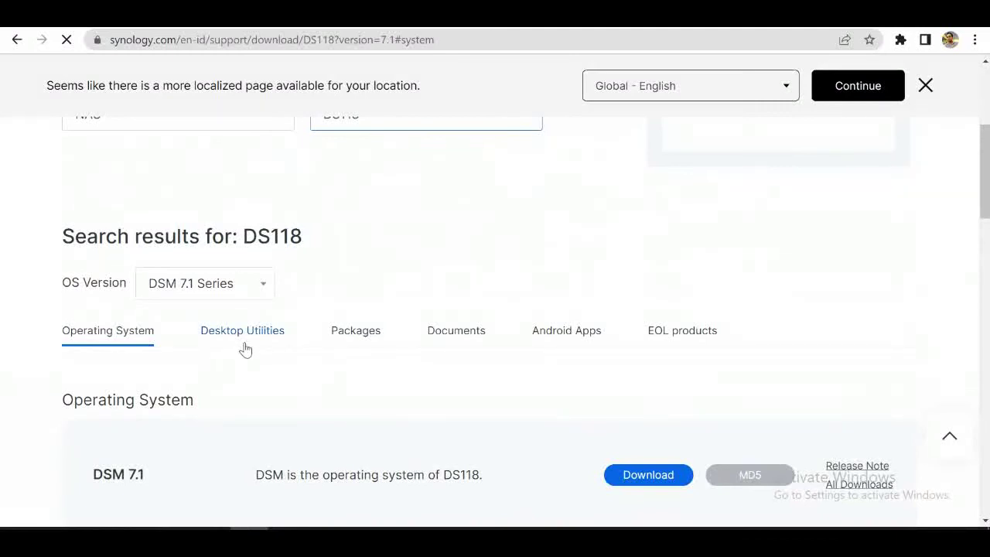
Step: Show DS118 desktop utilities and start the Windows (exe) download of Synology Drive Client
left_click(244, 346)
scroll(243, 350, "down", 2)
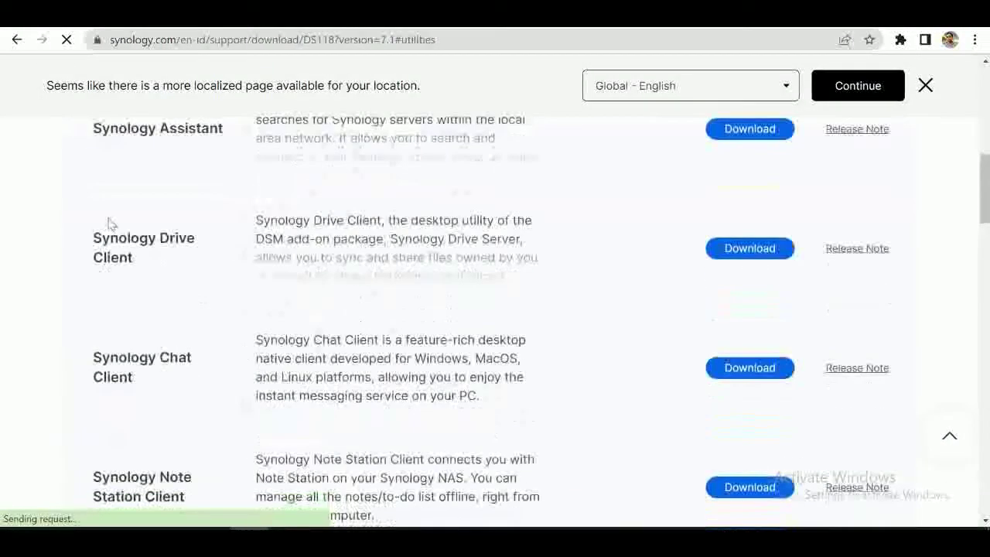
left_click(722, 260)
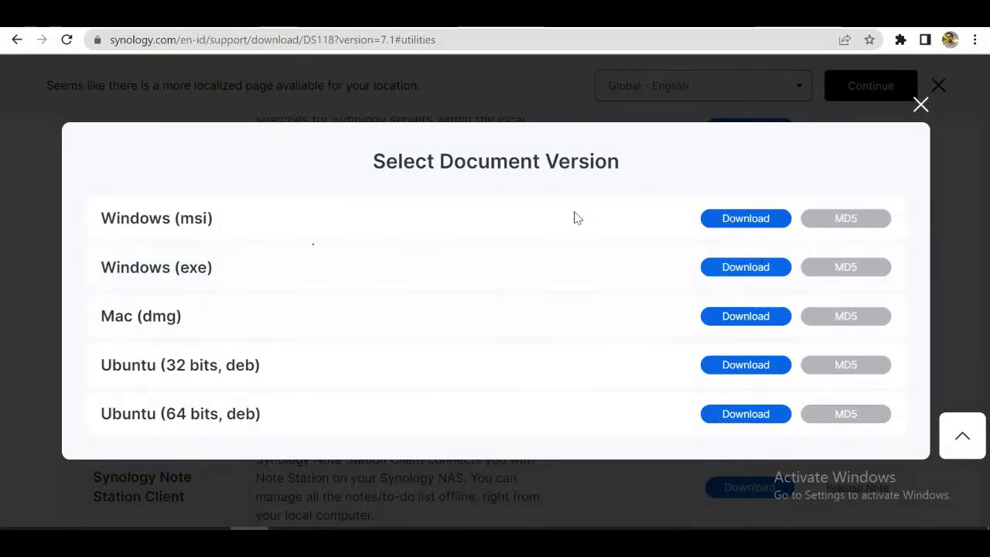
left_click(727, 271)
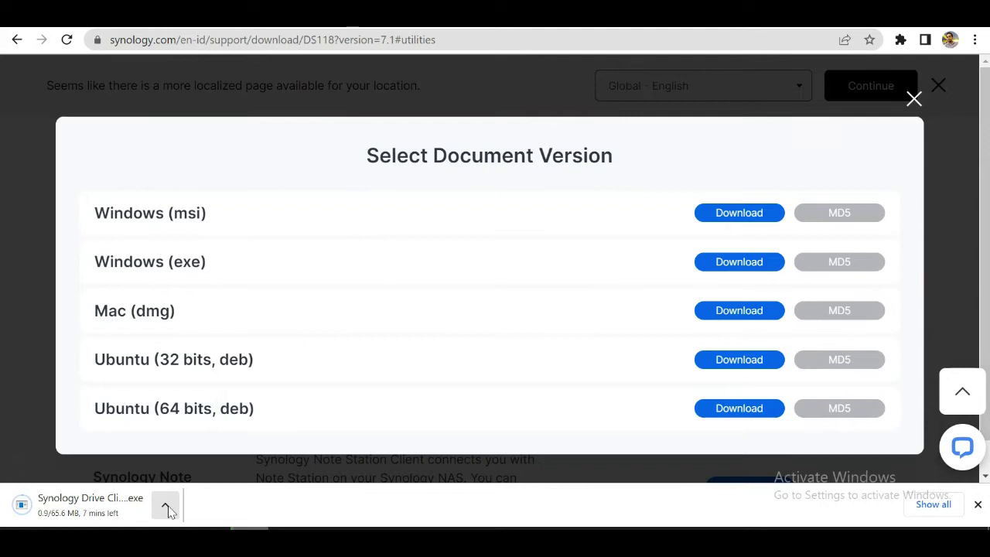
Step: Cancel the running Drive Client download and close the version choices
left_click(167, 506)
left_click(198, 485)
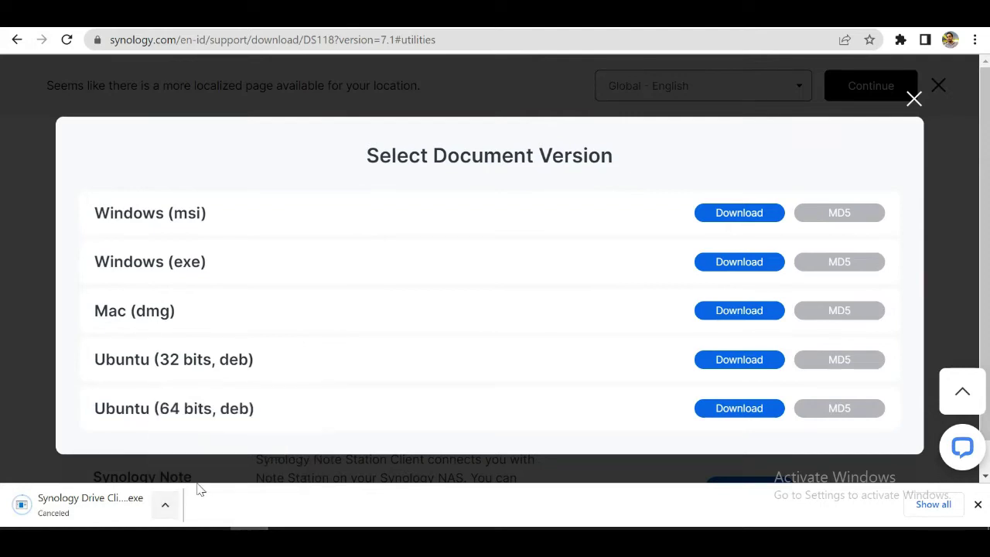
left_click(4, 463)
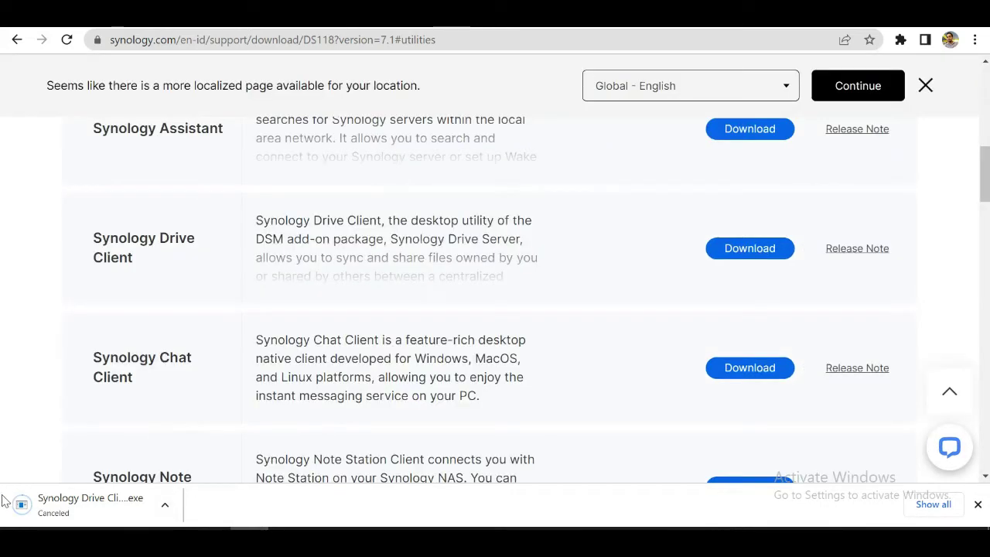
Step: Launch Synology Drive Client via a Start search for 'client' and delete the Youtube1 sync task
key("super")
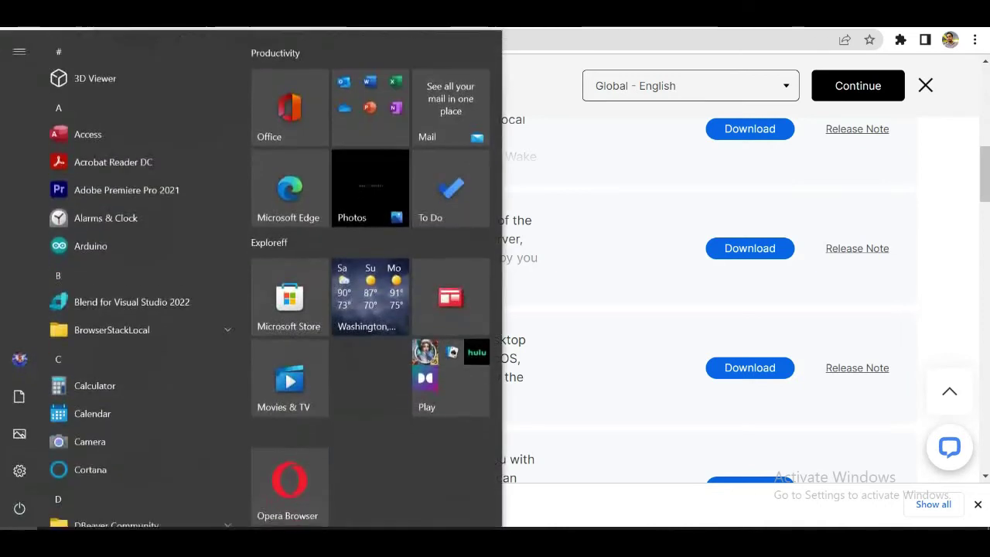
type("s")
key("BackSpace")
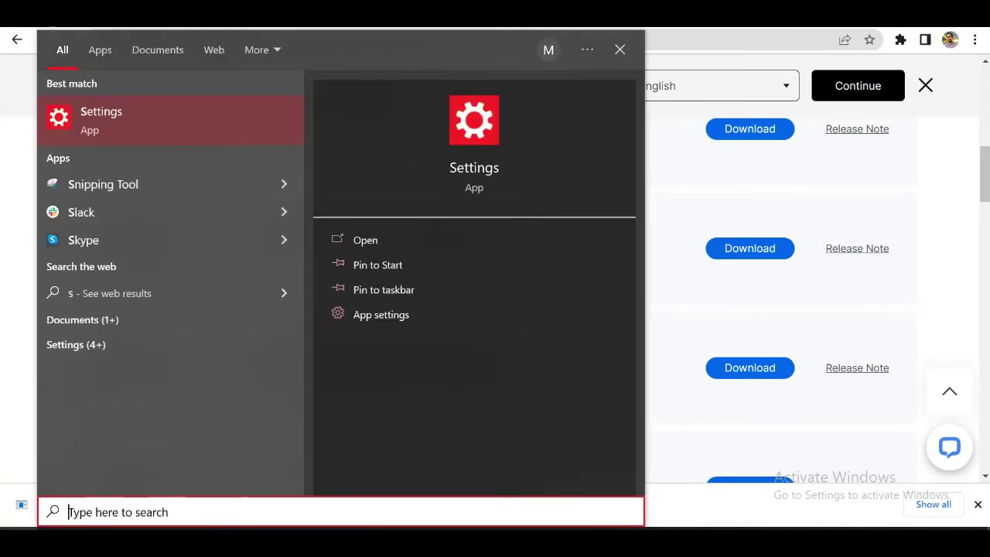
type("client")
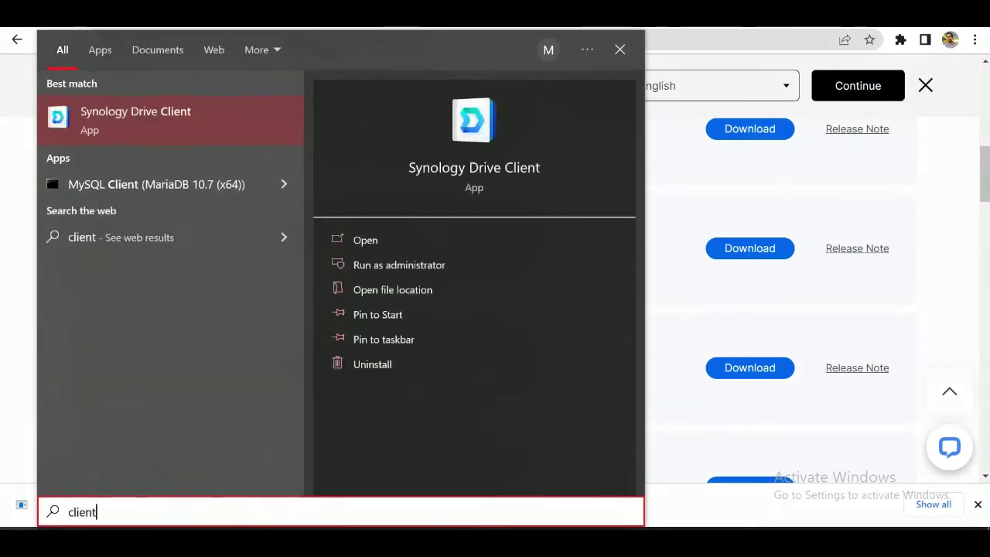
left_click(132, 117)
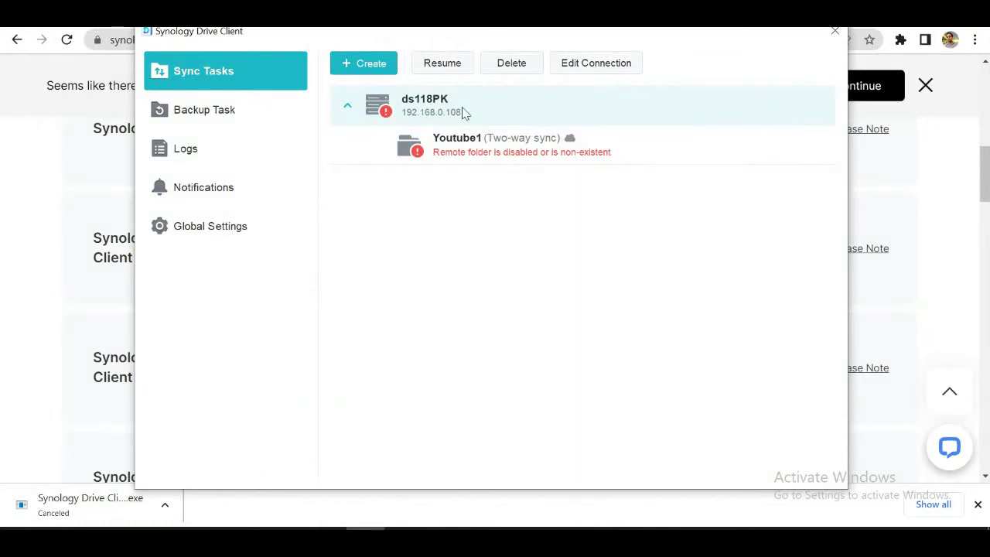
left_click(505, 70)
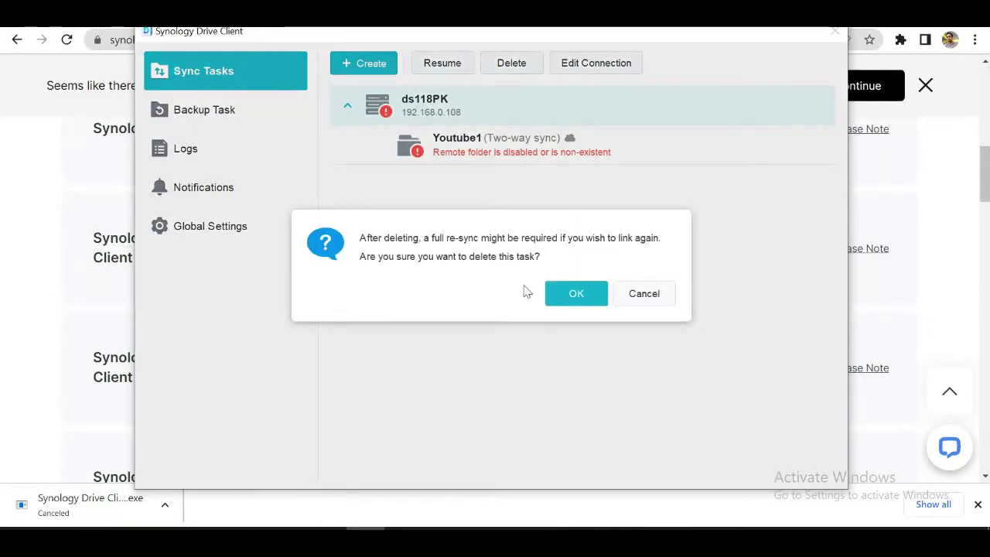
left_click(583, 294)
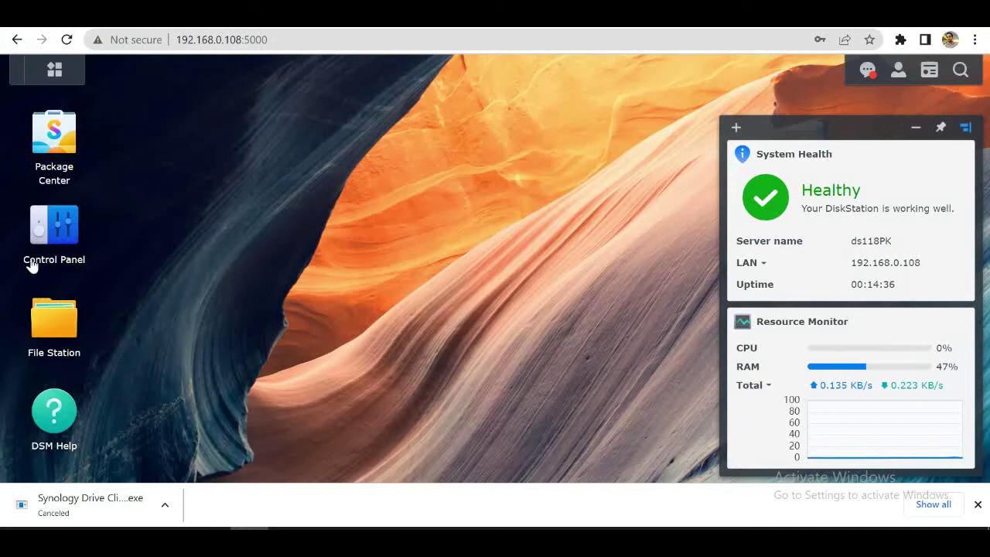
Step: Open and close File Station, then go to Control Panel's Shared Folder page
left_click(67, 327)
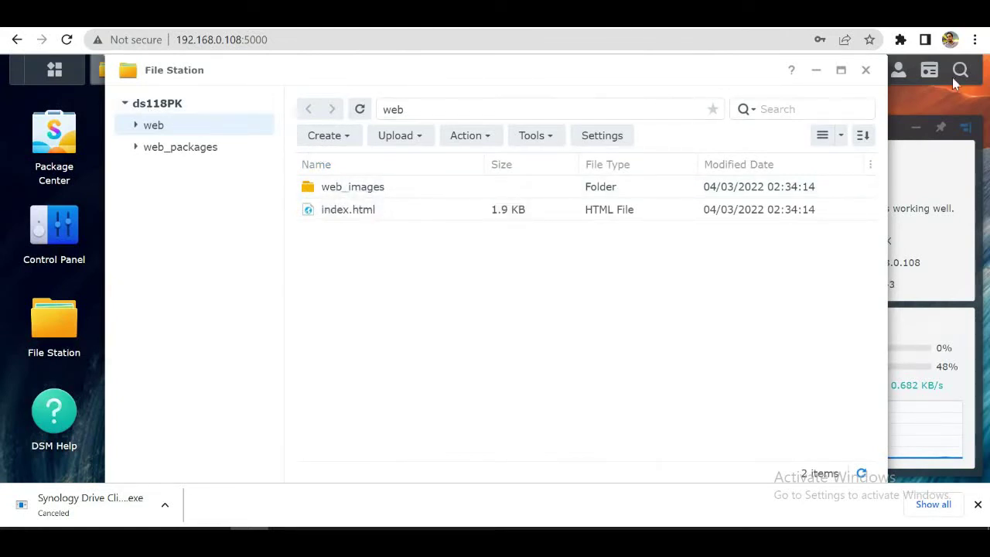
left_click(867, 72)
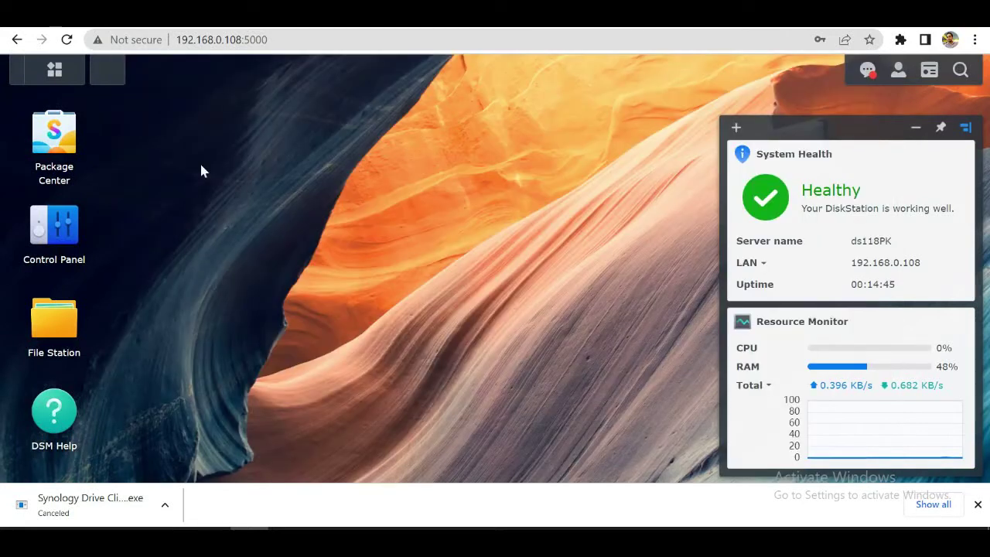
left_click(66, 243)
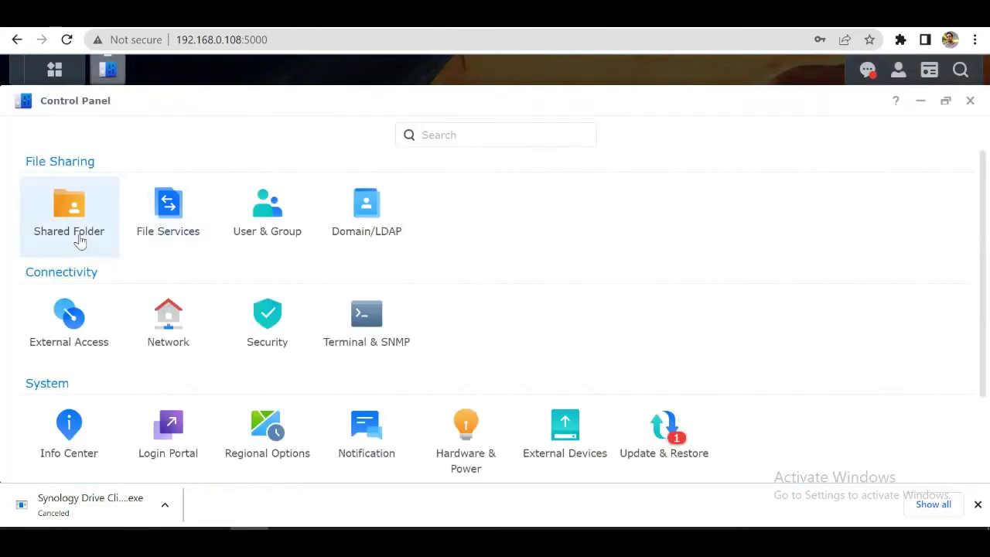
left_click(77, 240)
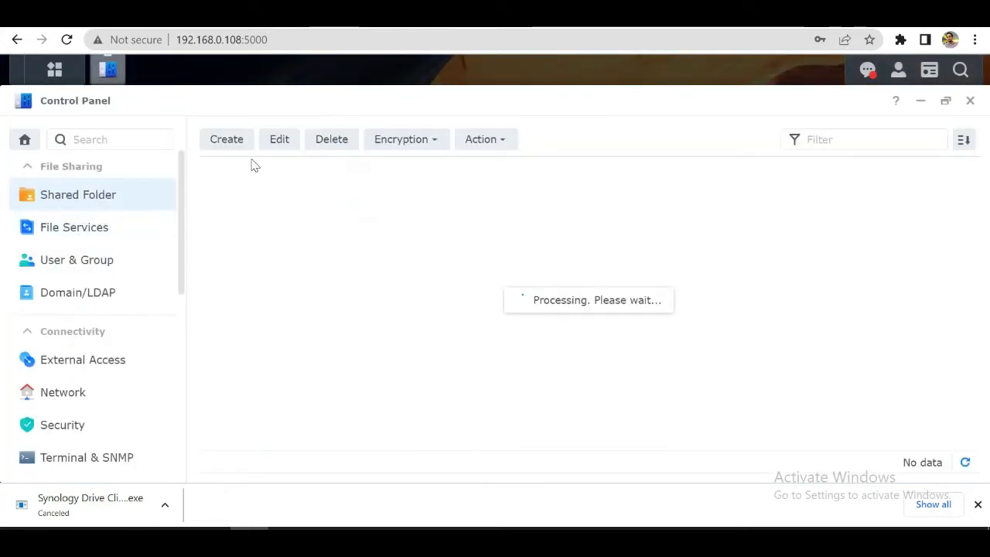
Step: Start a new shared folder named 'My Video Playlist' with its recycle bin open to all users
left_click(228, 146)
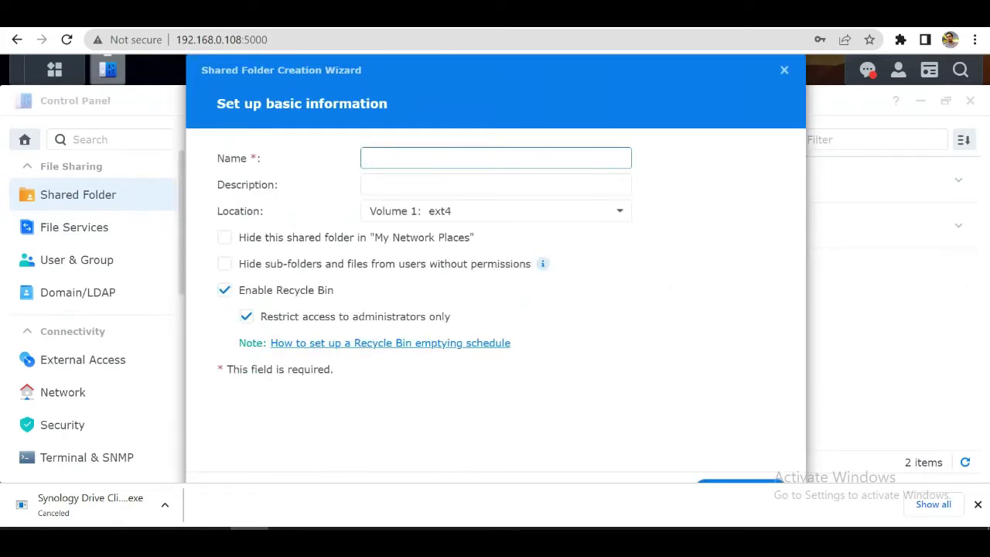
type("Test")
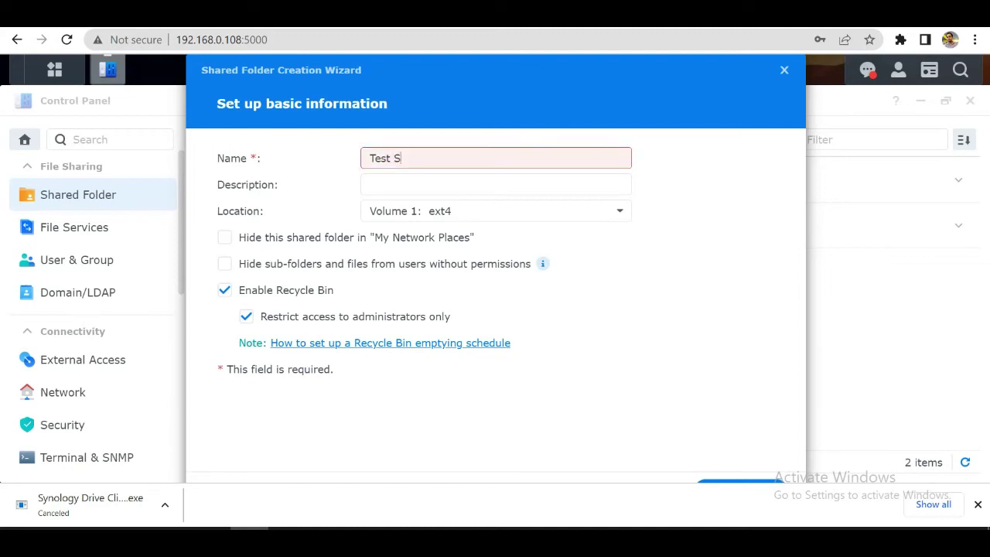
type(" S")
key("BackSpace")
key("BackSpace")
key("BackSpace")
key("BackSpace")
key("BackSpace")
key("BackSpace")
type("My Video Pl")
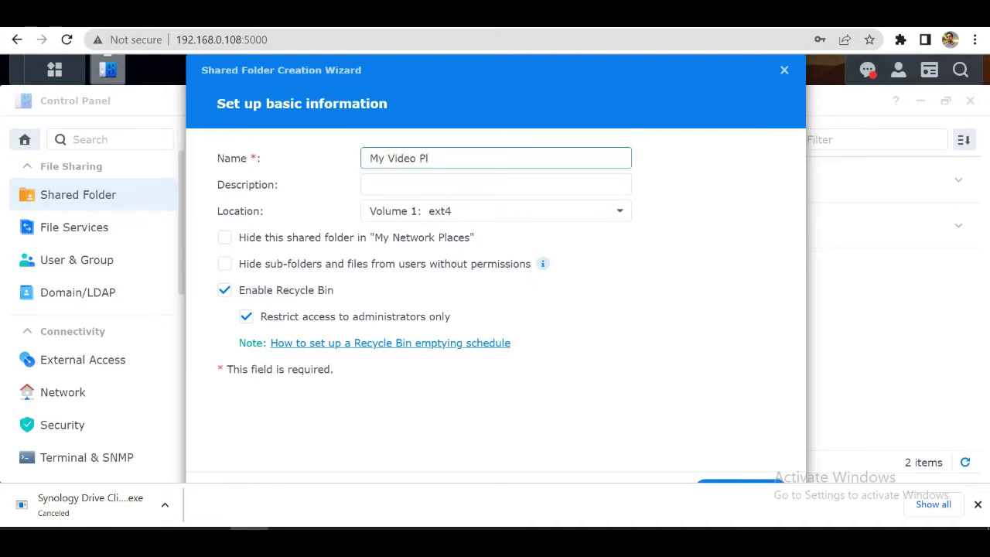
type("aylist")
left_click(248, 321)
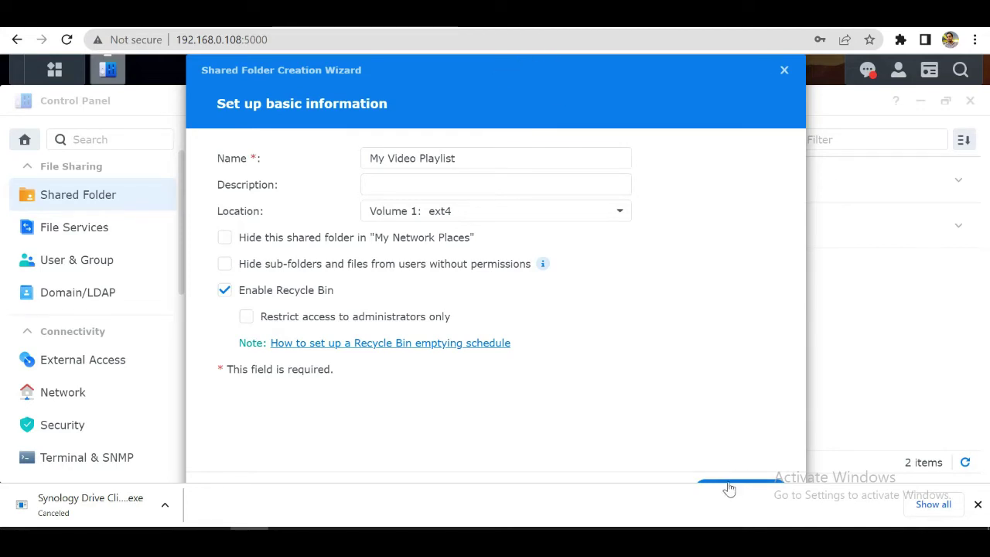
Step: Continue without encryption and confirm the settings to create the folder
left_click(978, 507)
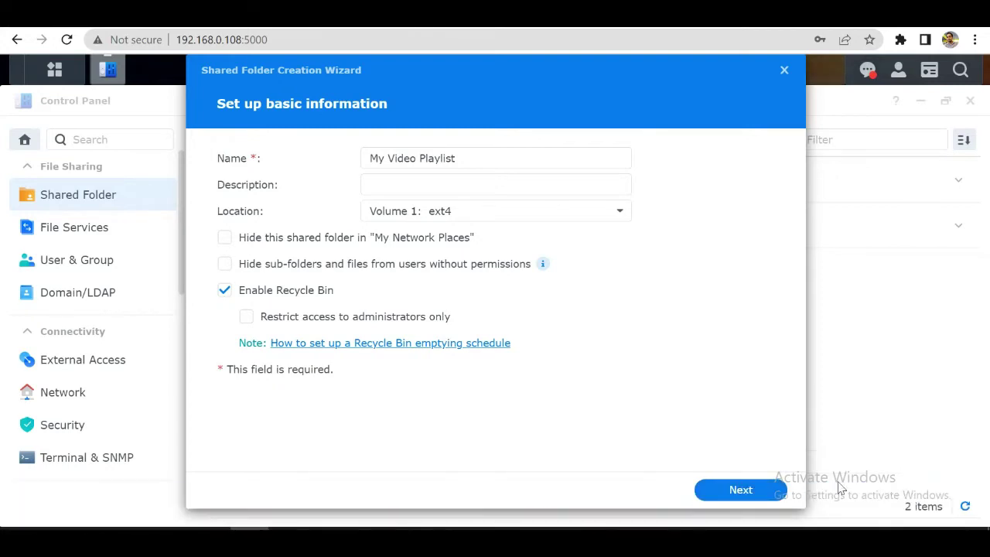
left_click(716, 496)
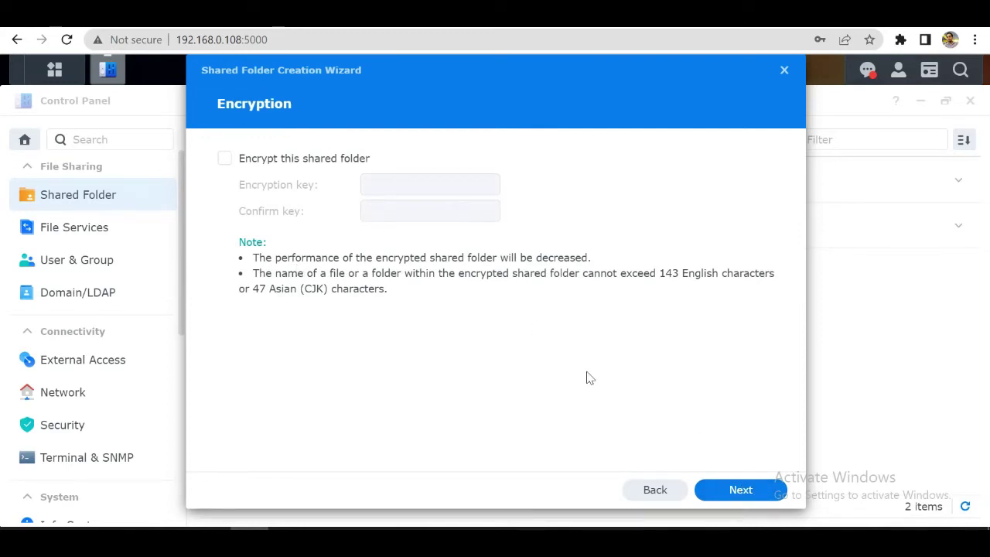
left_click(738, 497)
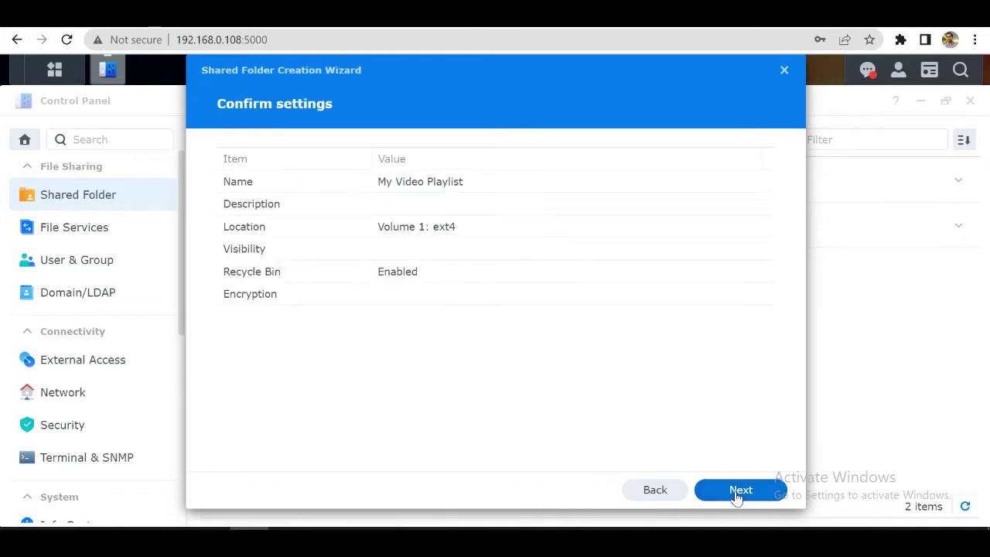
left_click(737, 496)
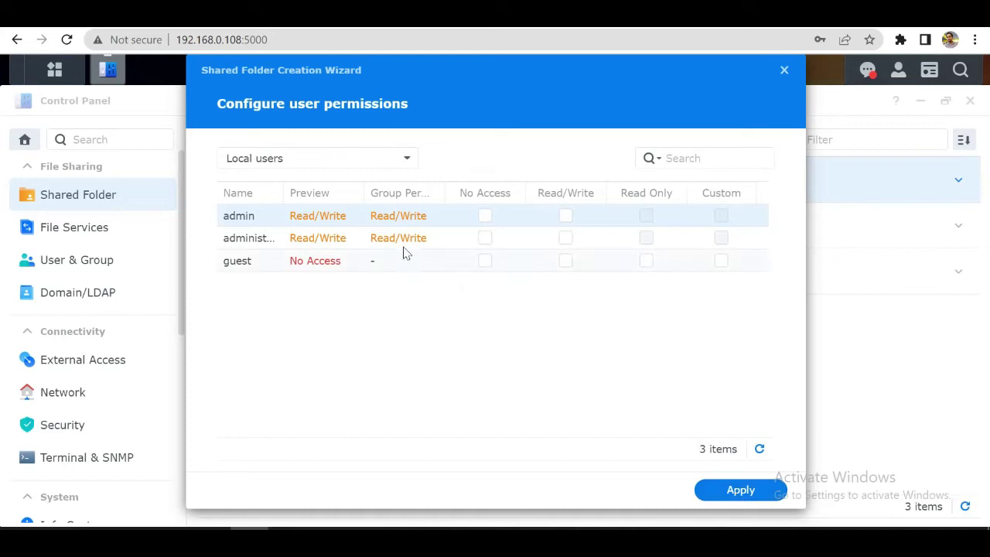
Step: Grant the administrator account Read/Write on My Video Playlist and apply
left_click(238, 242)
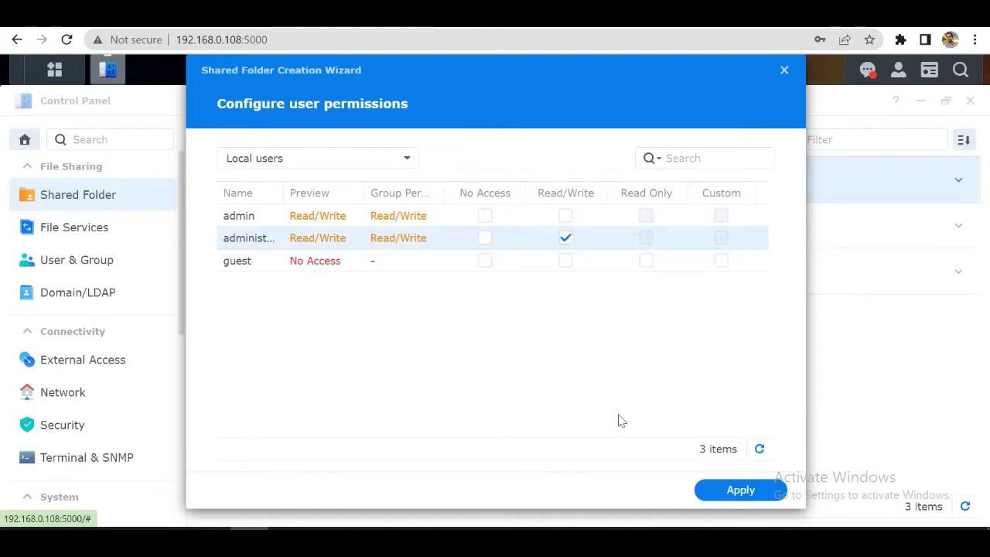
left_click(733, 492)
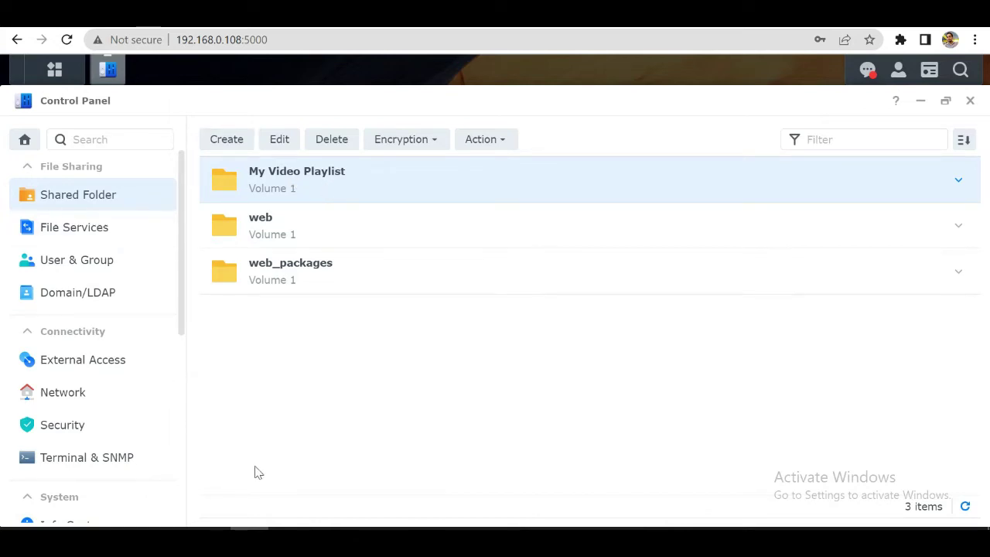
Step: Open the Synology Drive Client window from the taskbar and start the NAS connection setup
right_click(365, 529)
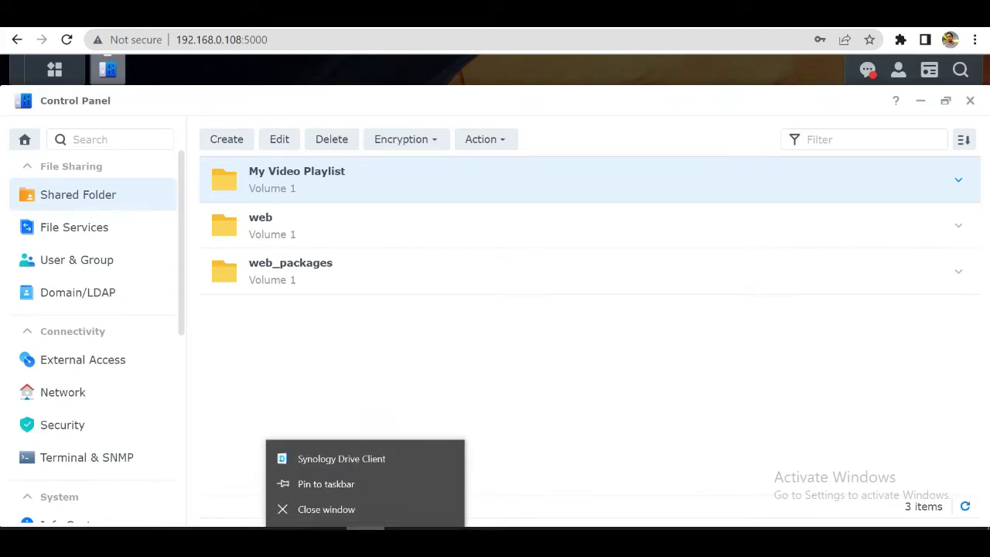
left_click(614, 410)
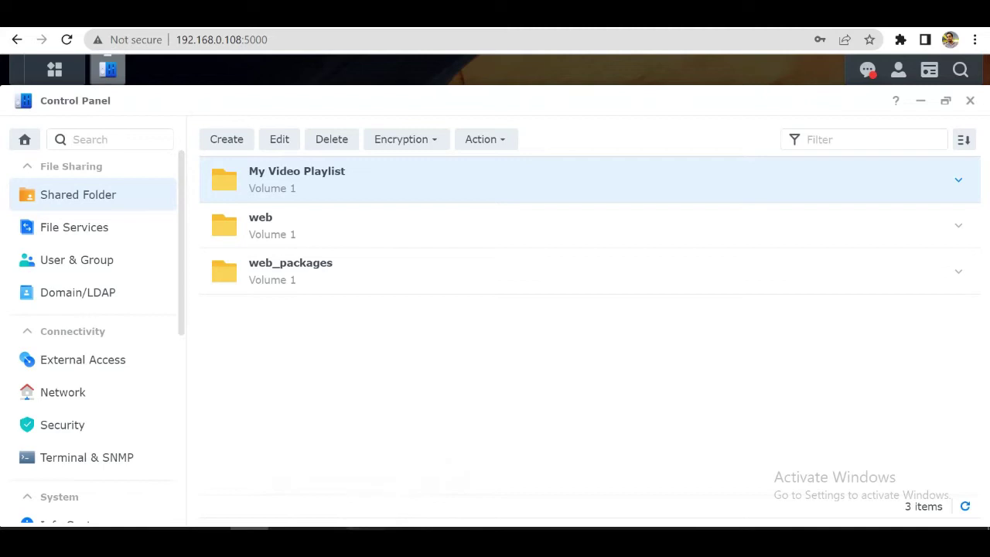
left_click(486, 395)
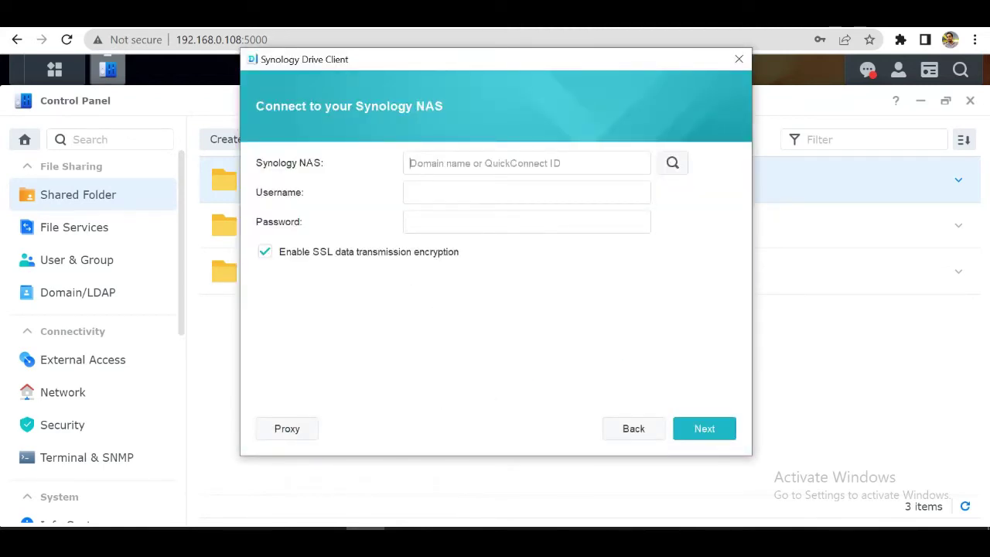
Step: Paste the NAS address from the browser without its port, enter the administrator login and password, and try connecting
left_click(218, 39)
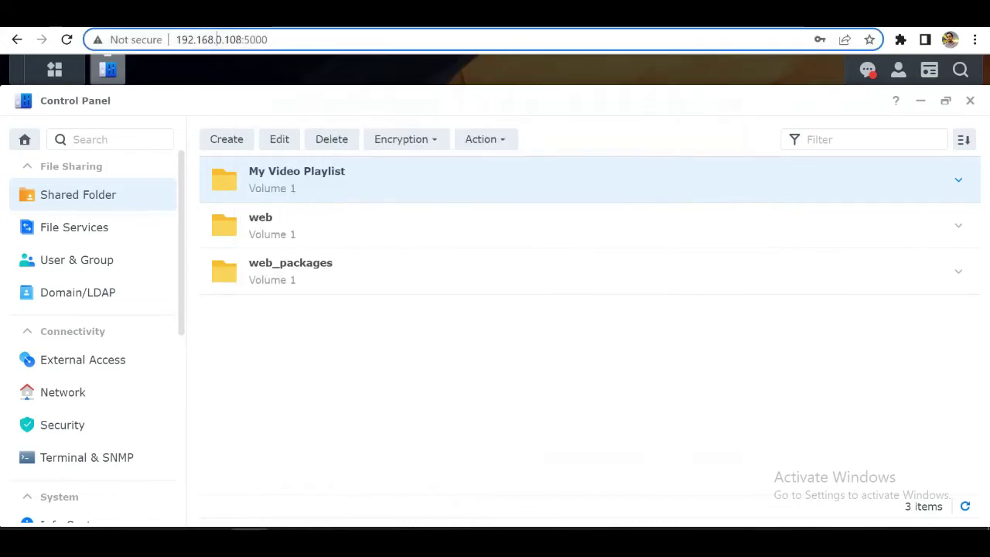
left_click(218, 39)
key("ctrl+c")
key("alt+Tab")
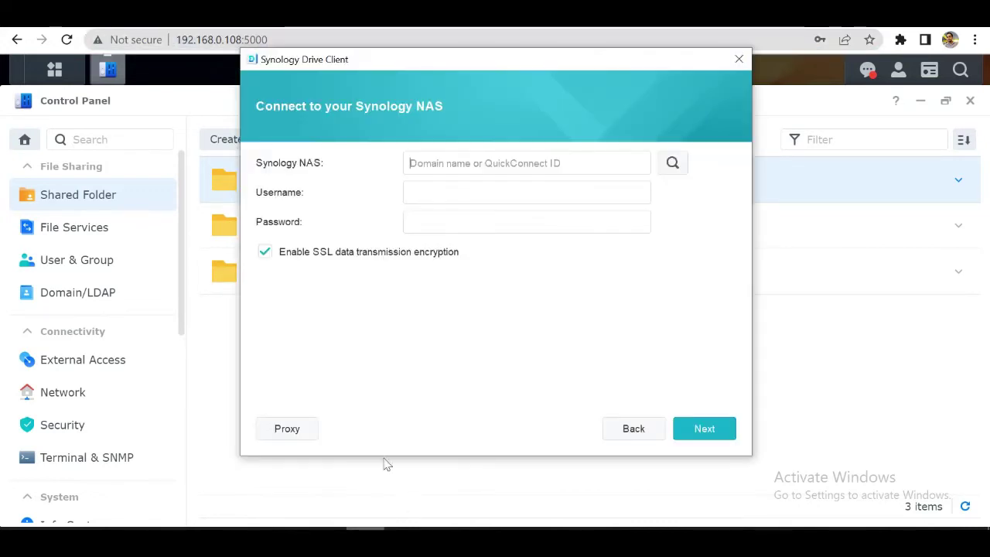
left_click(454, 159)
key("ctrl+v")
key("BackSpace")
key("BackSpace")
key("BackSpace")
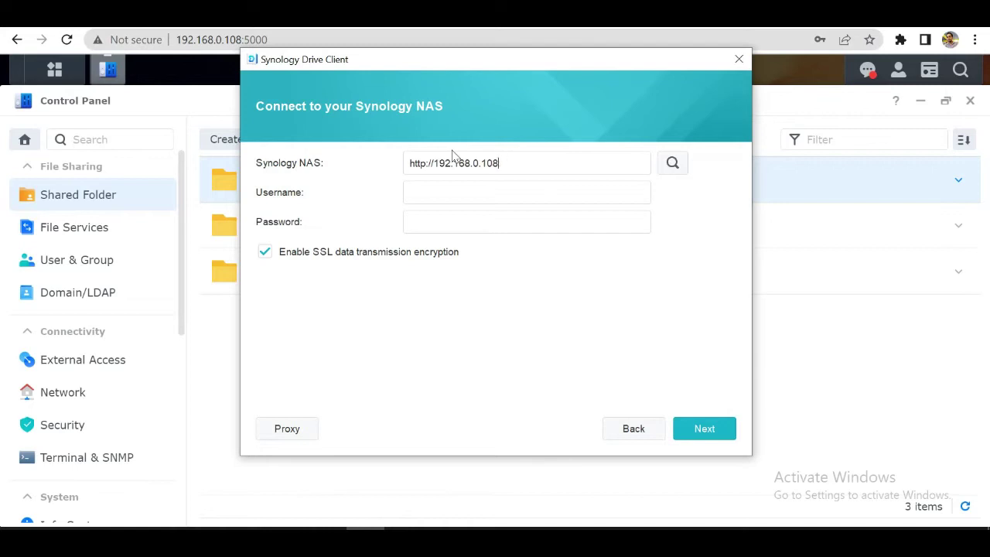
type("administrator")
key("Tab")
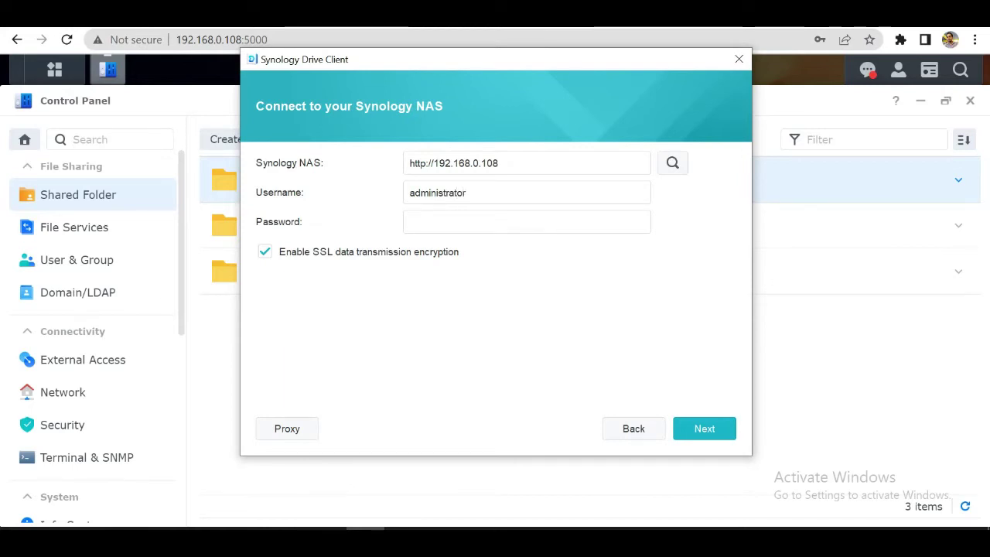
type("*********")
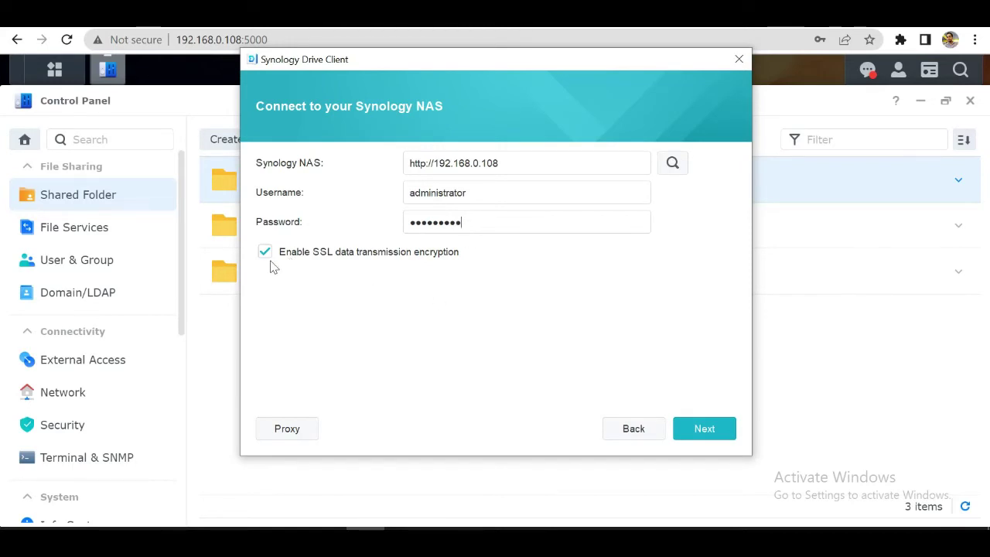
left_click(715, 432)
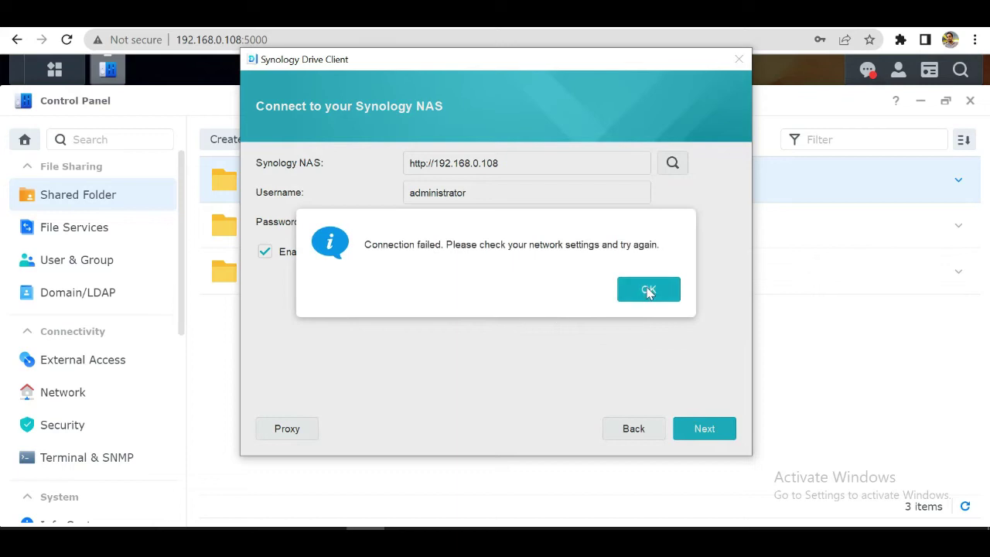
Step: Dismiss the connection failure, search the network for the NAS, and allow the client through the firewall
left_click(649, 290)
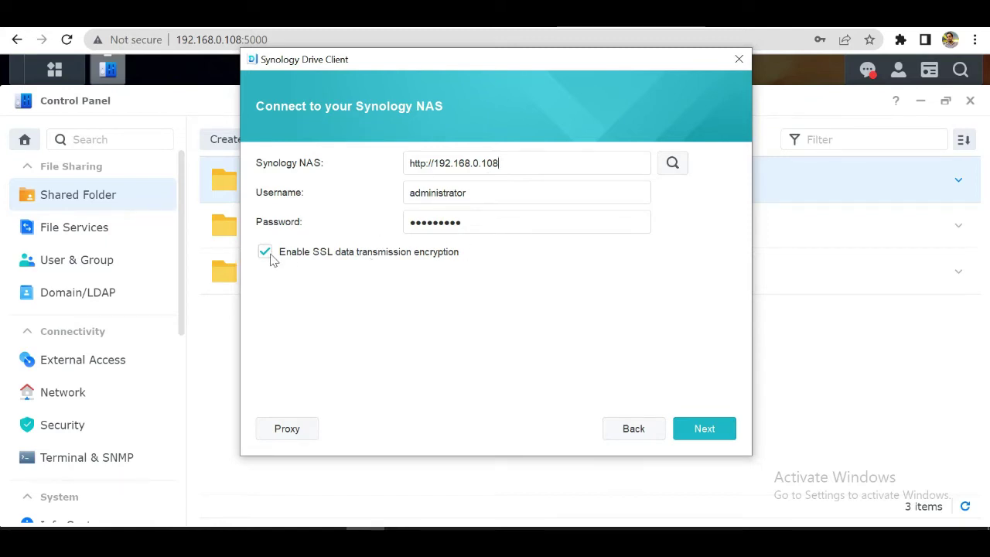
left_click(673, 163)
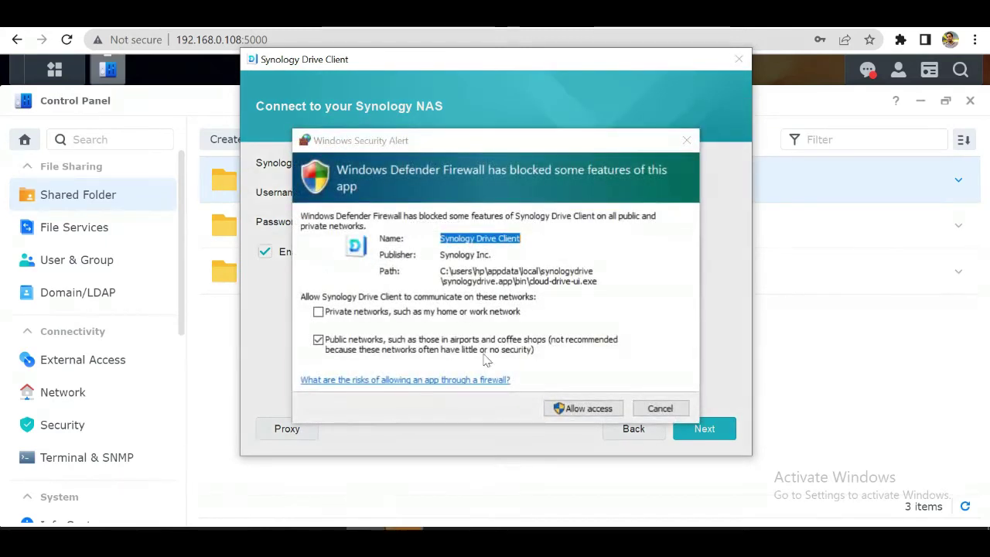
left_click(559, 416)
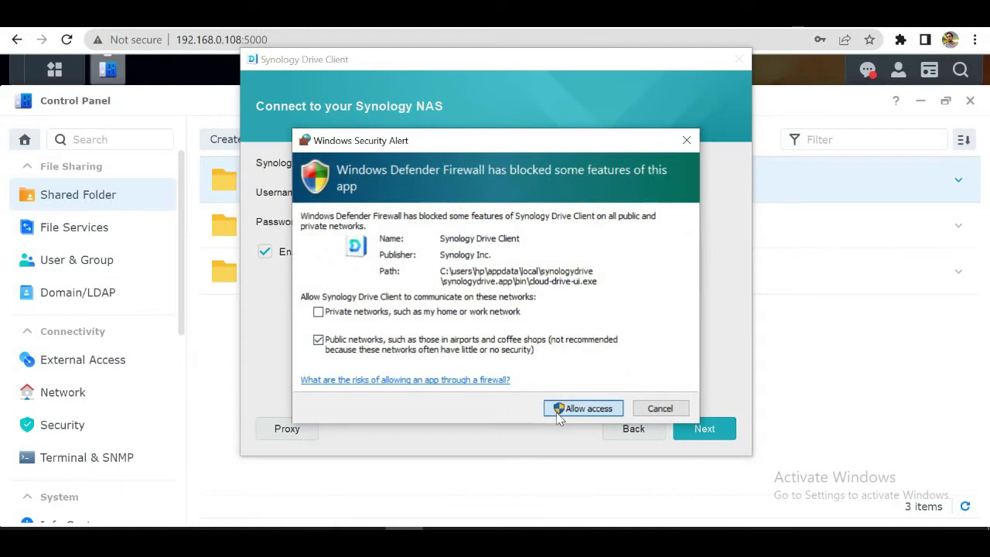
left_click(560, 413)
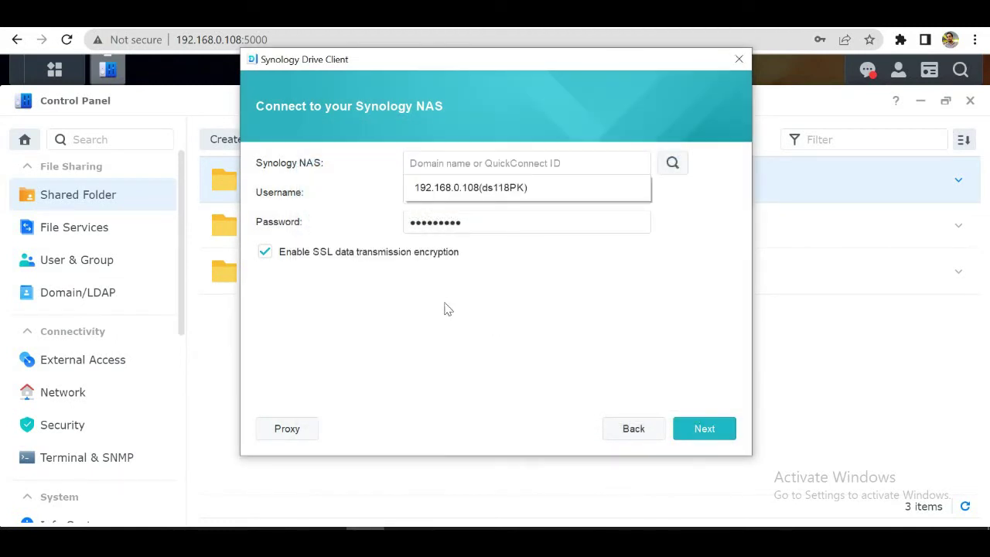
Step: Select the discovered NAS 192.168.0.108 (ds118PK) and connect to it
left_click(450, 316)
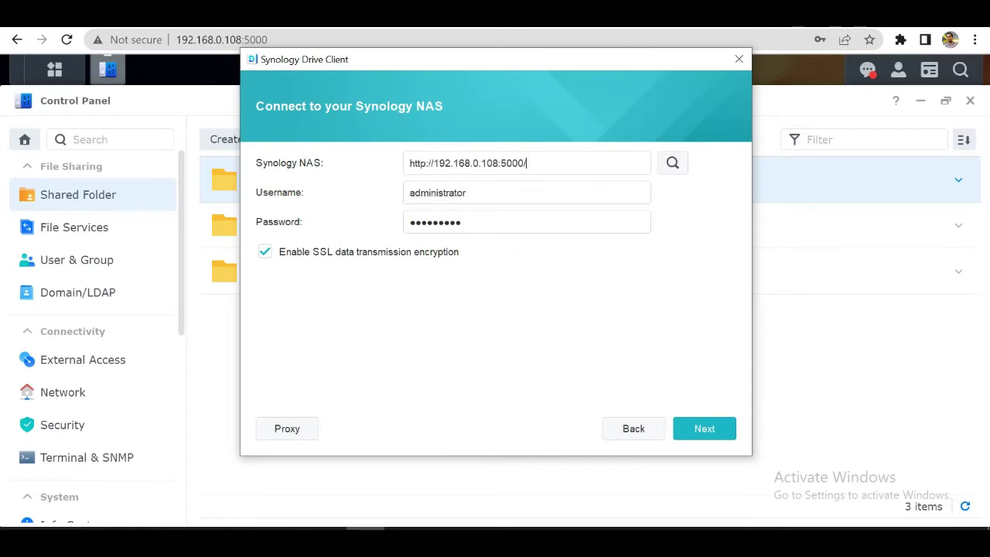
key("BackSpace")
key("BackSpace")
key("BackSpace")
key("BackSpace")
key("BackSpace")
left_click(673, 164)
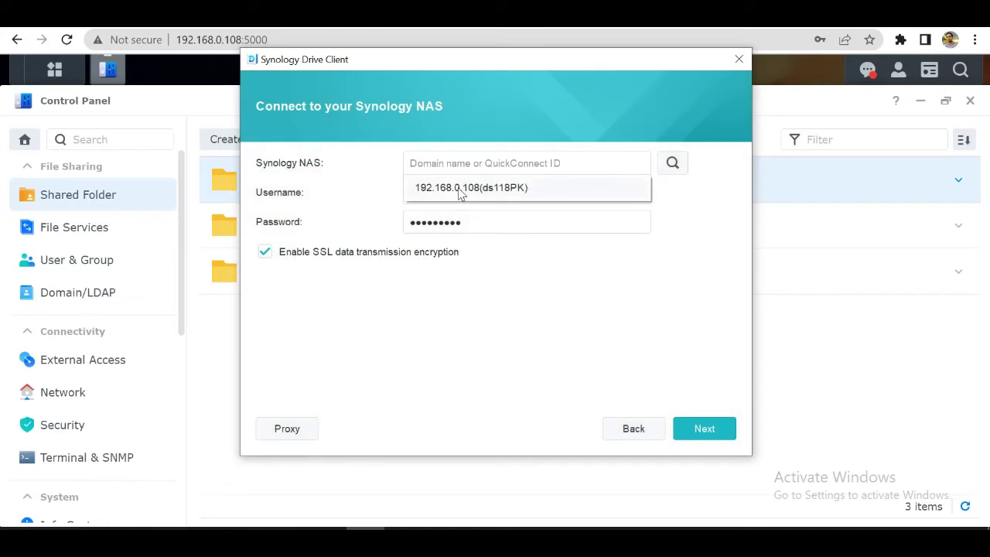
left_click(460, 193)
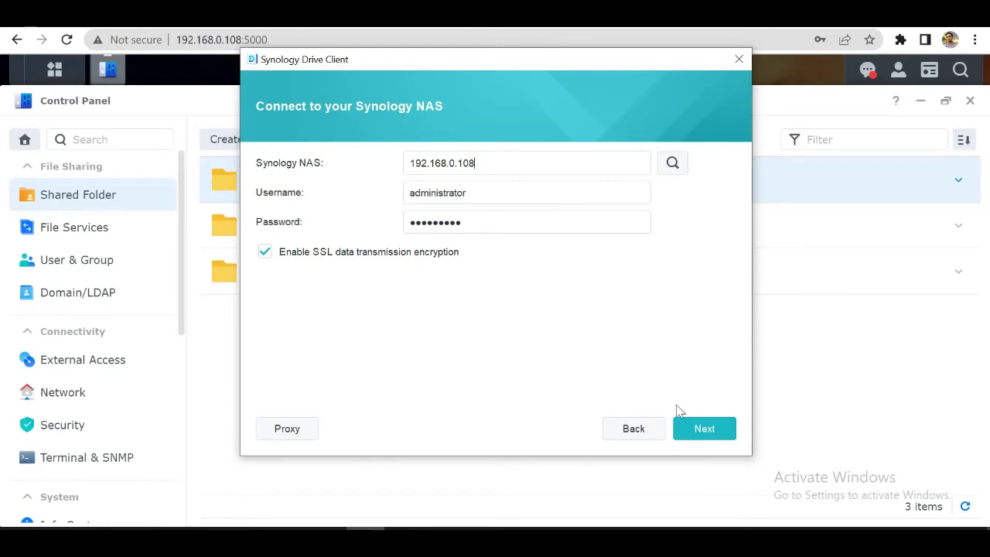
left_click(694, 435)
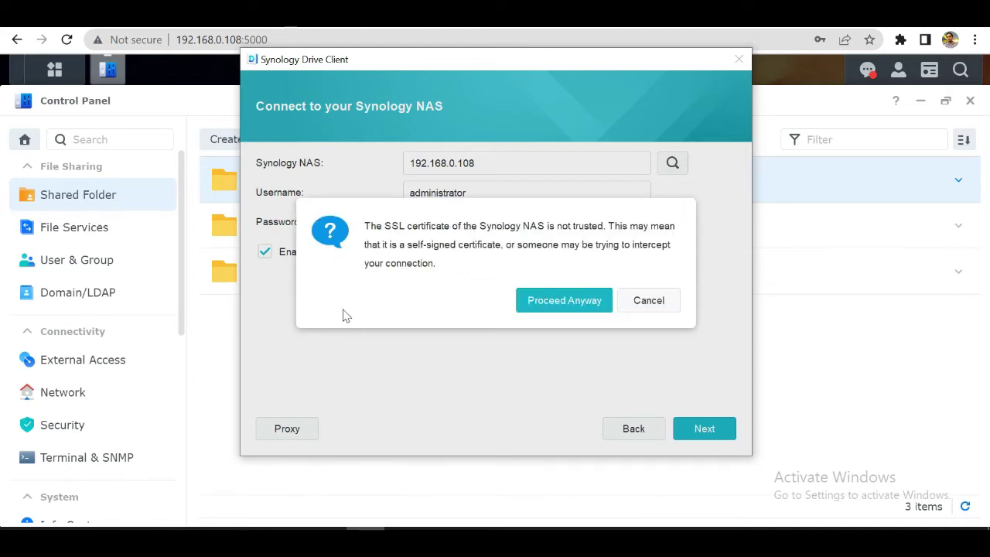
Step: Proceed past the untrusted certificate, dismiss the no-shared-folder notice, and return to DSM's Control Panel
left_click(546, 304)
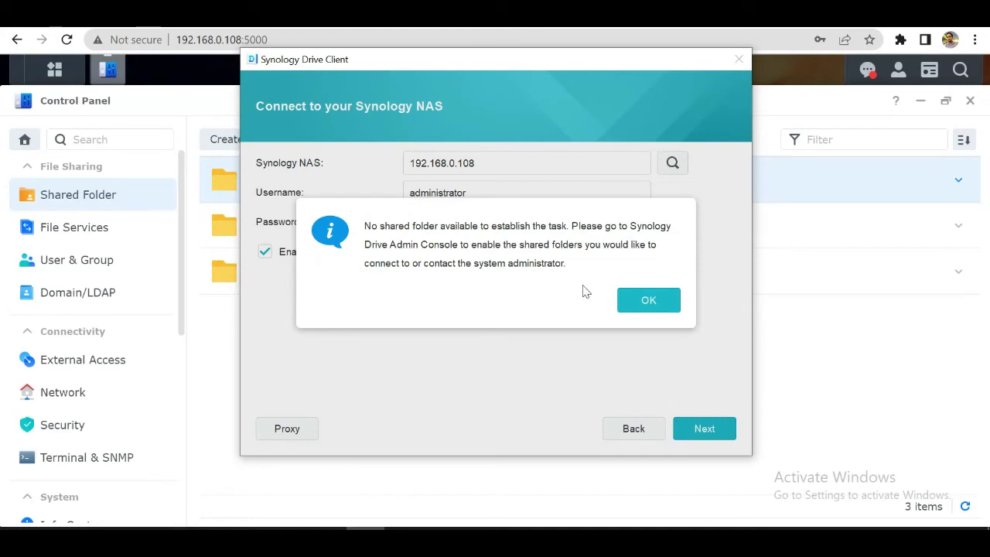
left_click(649, 305)
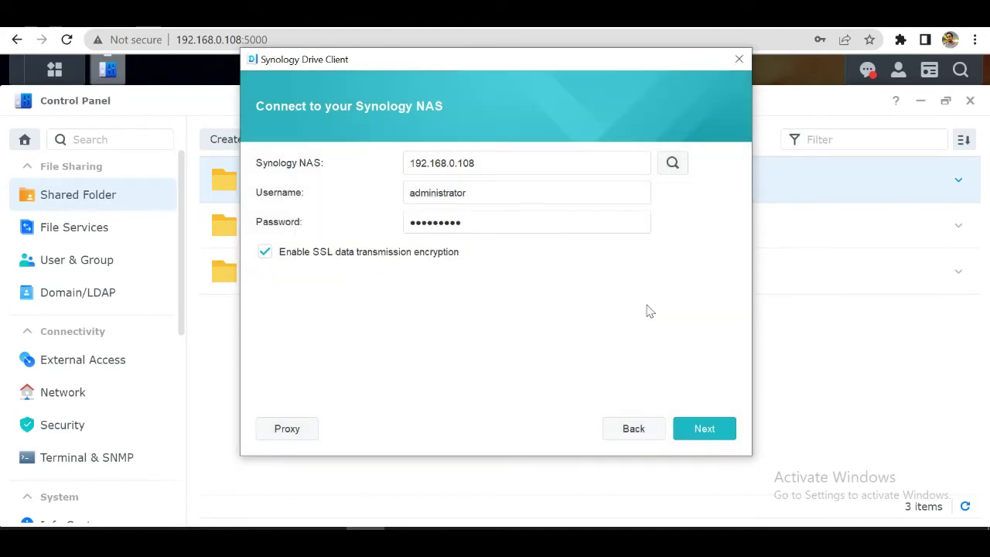
left_click(203, 386)
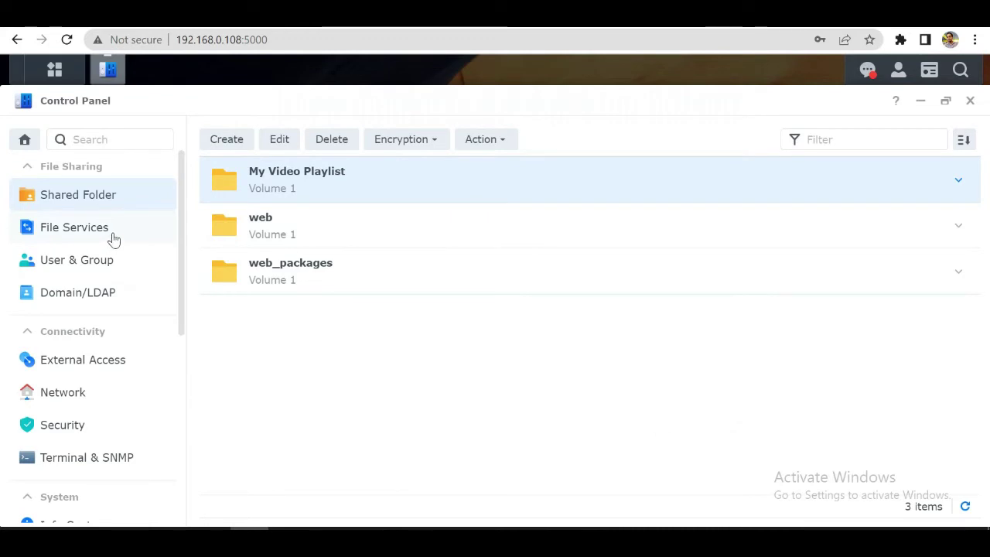
Step: Close the Control Panel, and open and close Package Center
left_click(970, 101)
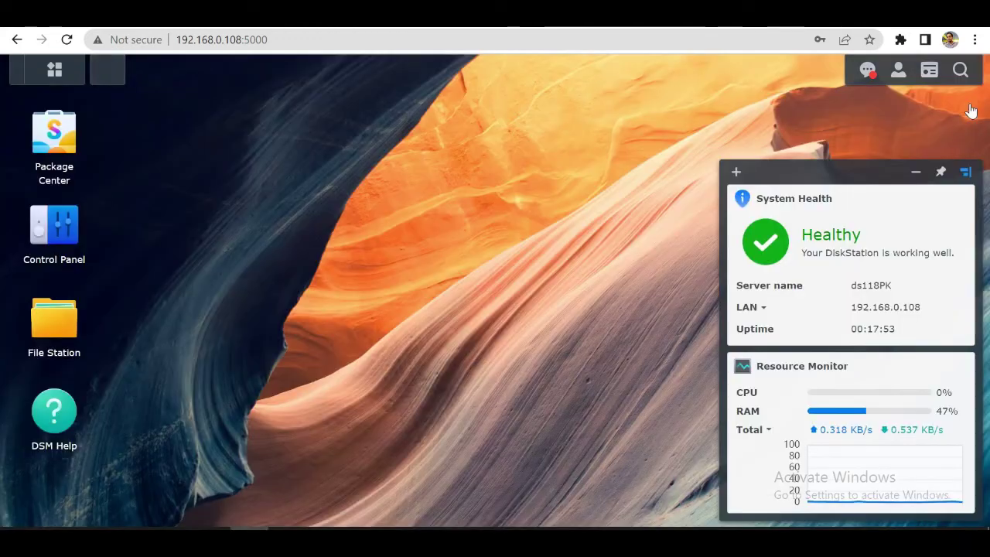
left_click(71, 157)
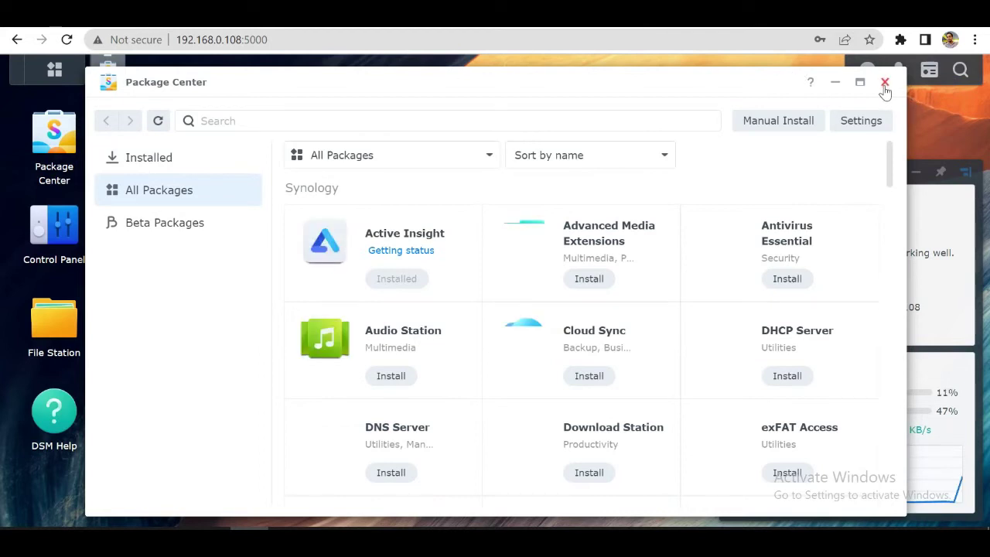
left_click(885, 82)
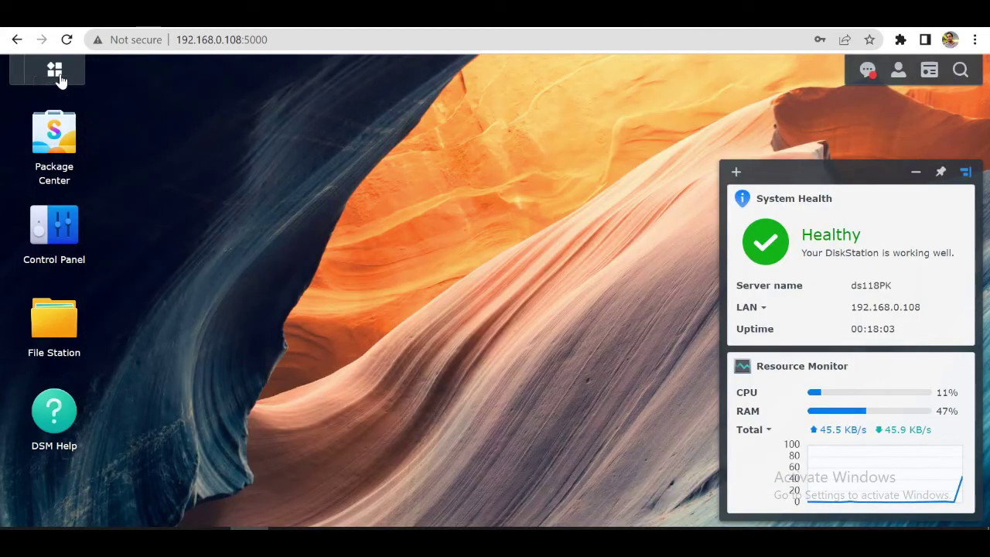
Step: Search the DSM app list for 'console' to find Synology Drive Admin Console
left_click(56, 71)
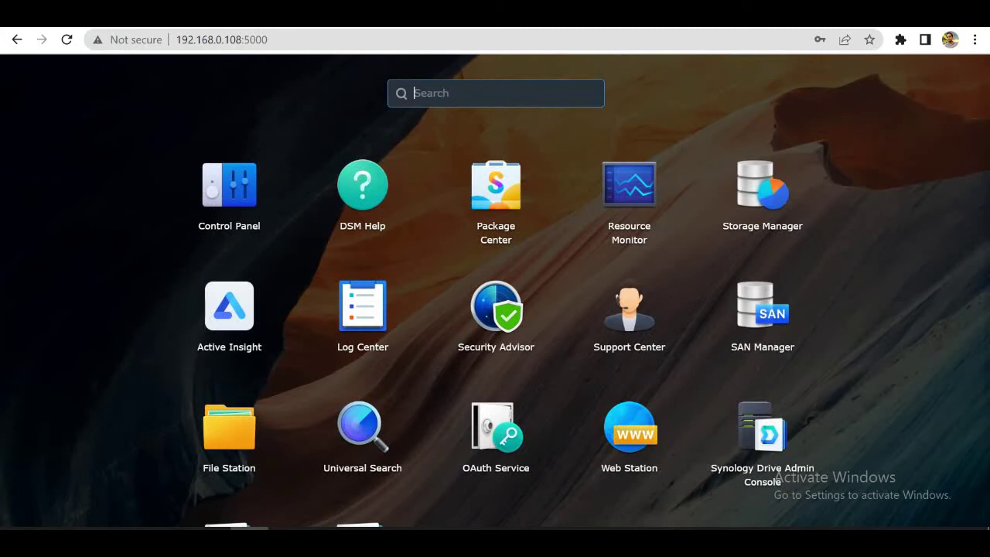
type("cl")
key("BackSpace")
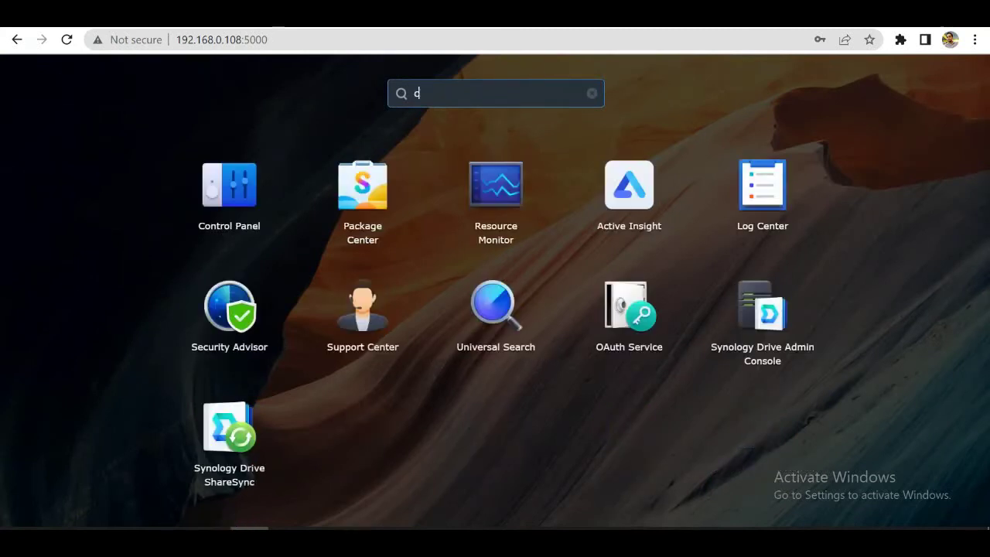
type("onsole")
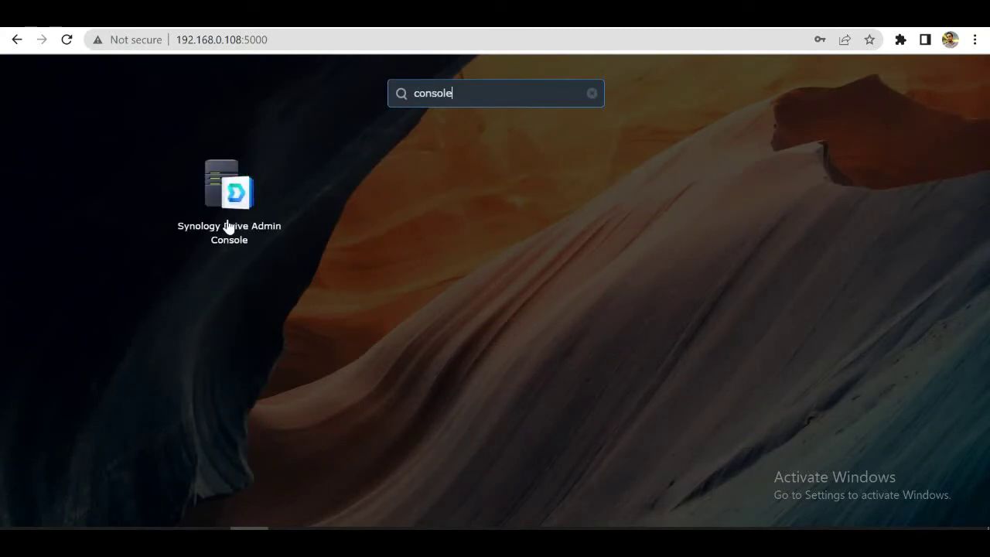
Step: In Drive Admin Console, enable My Video Playlist as a team folder with Maximum Versions 8
left_click(228, 226)
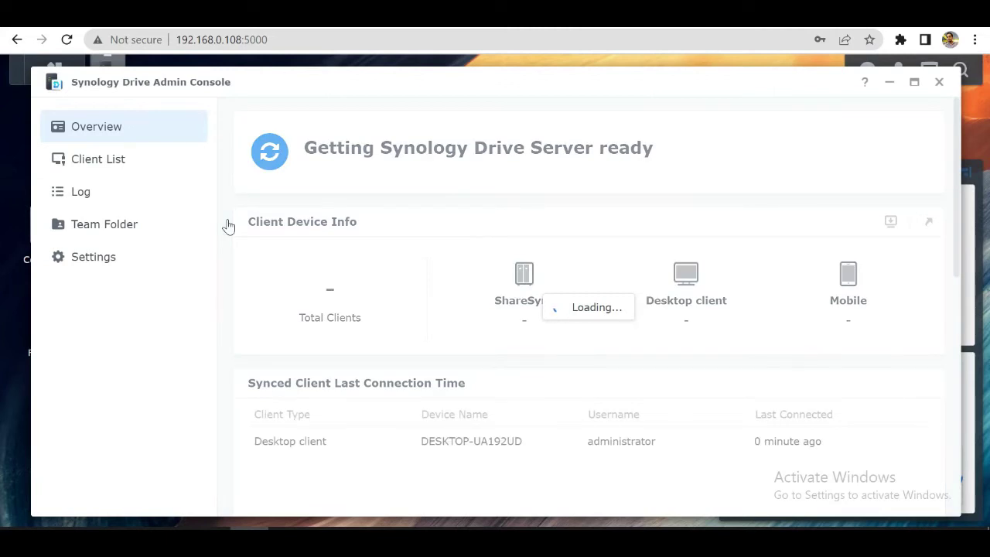
left_click(109, 234)
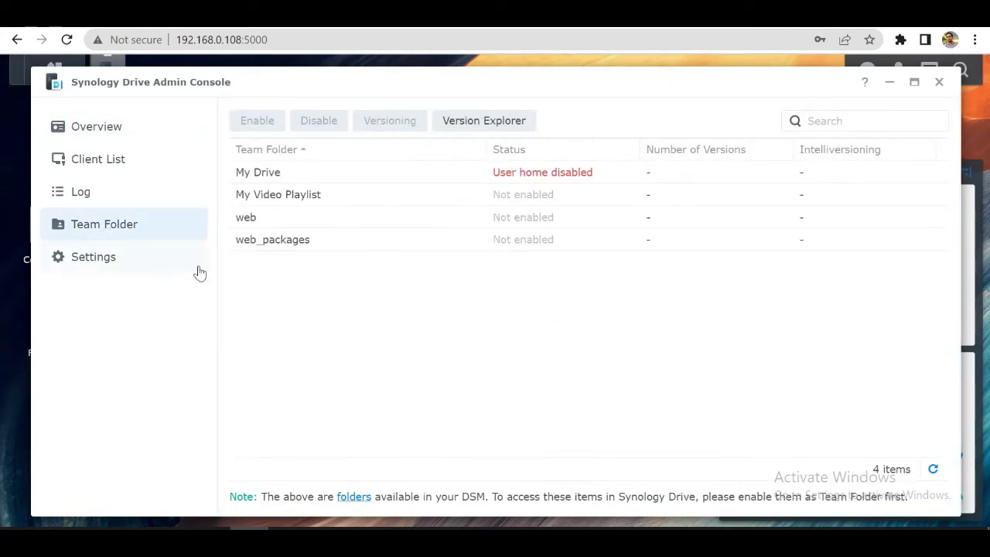
left_click(368, 202)
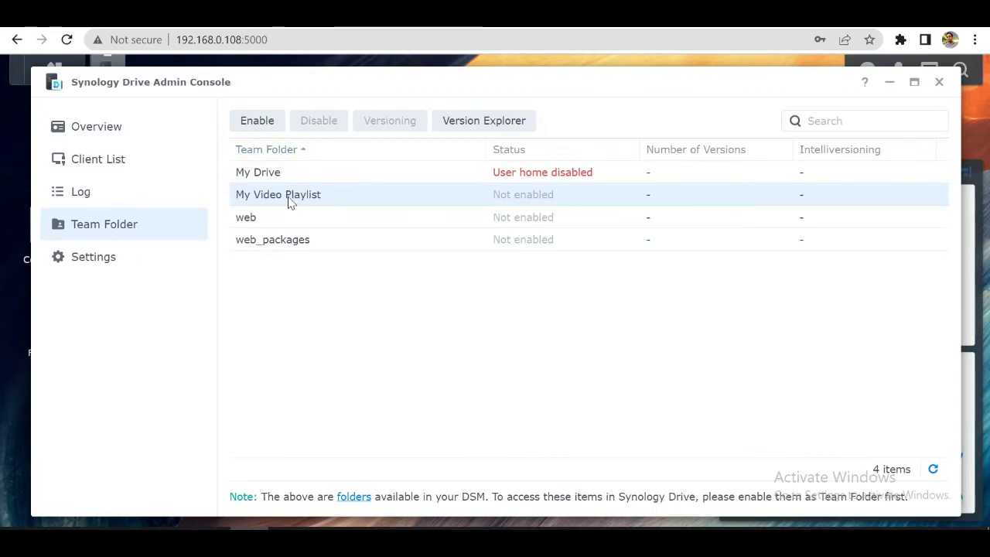
left_click(261, 126)
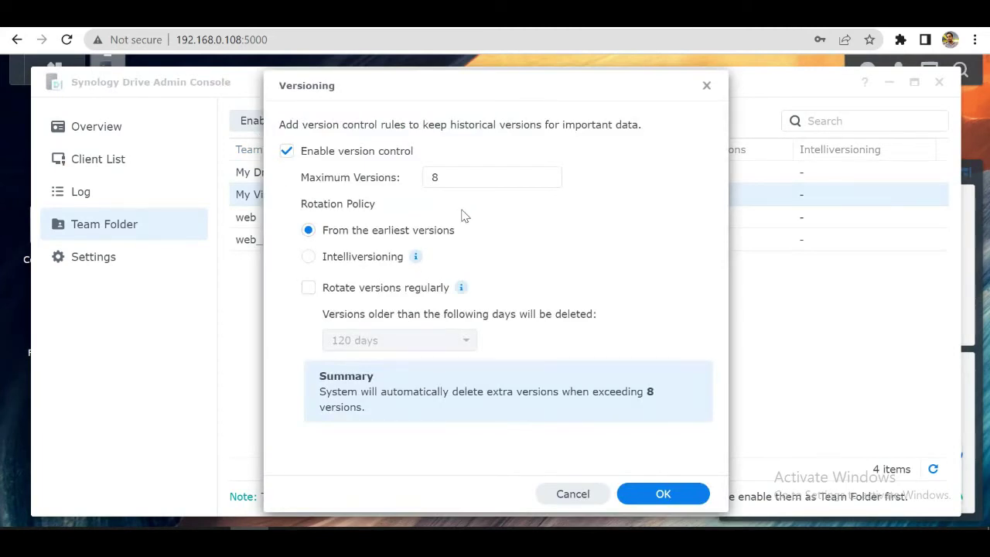
left_click(438, 177)
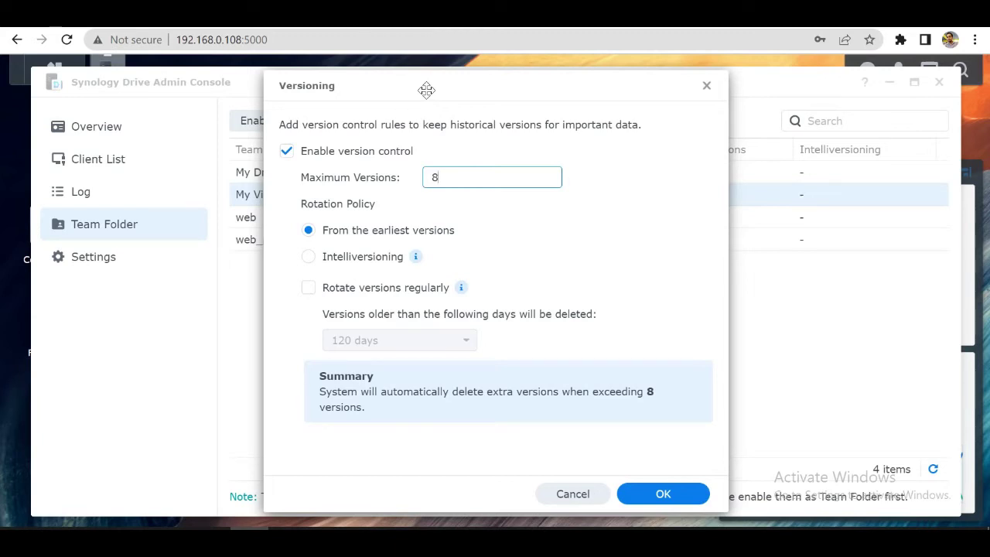
left_click(664, 496)
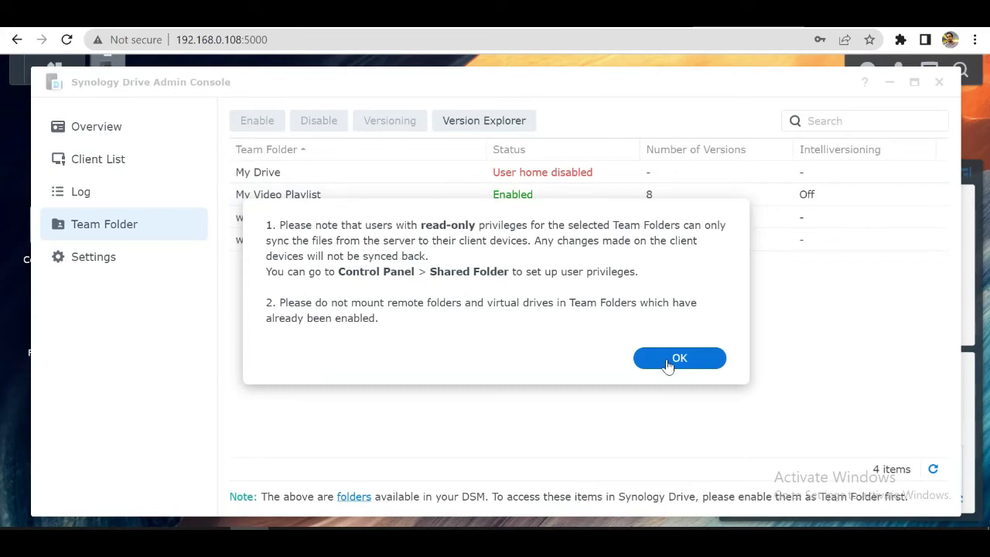
left_click(668, 362)
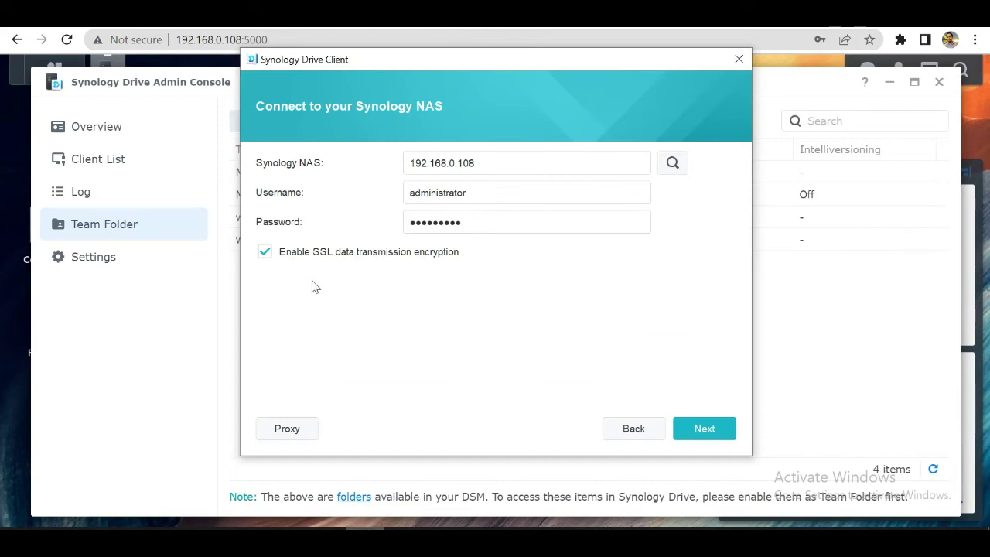
Step: Connect to the NAS, proceed past the untrusted certificate warning, and choose Sync Task
left_click(704, 429)
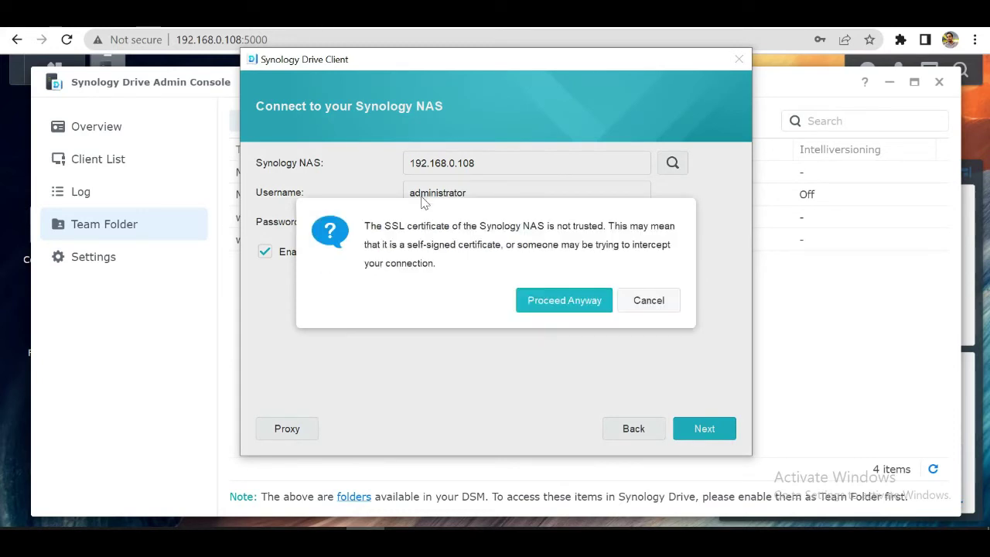
left_click(544, 307)
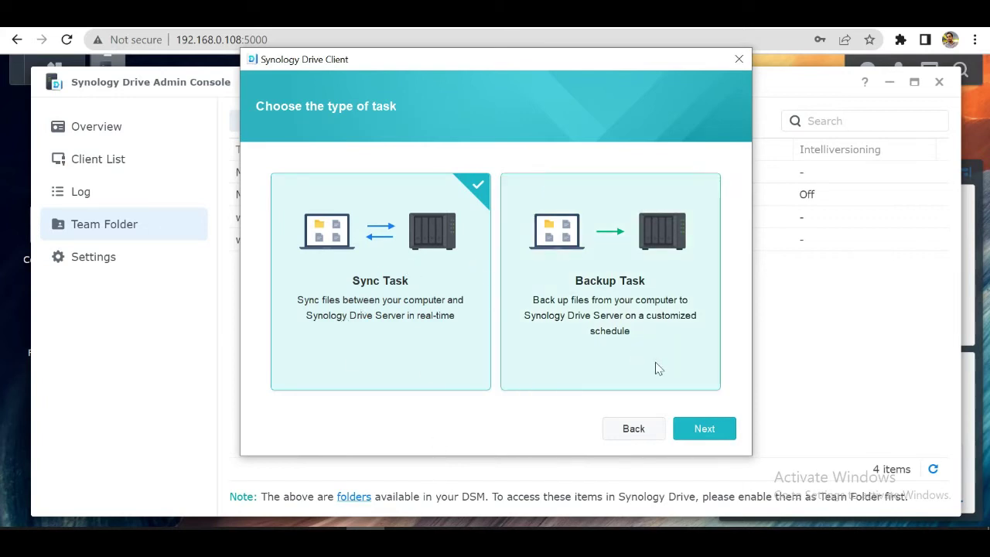
left_click(696, 434)
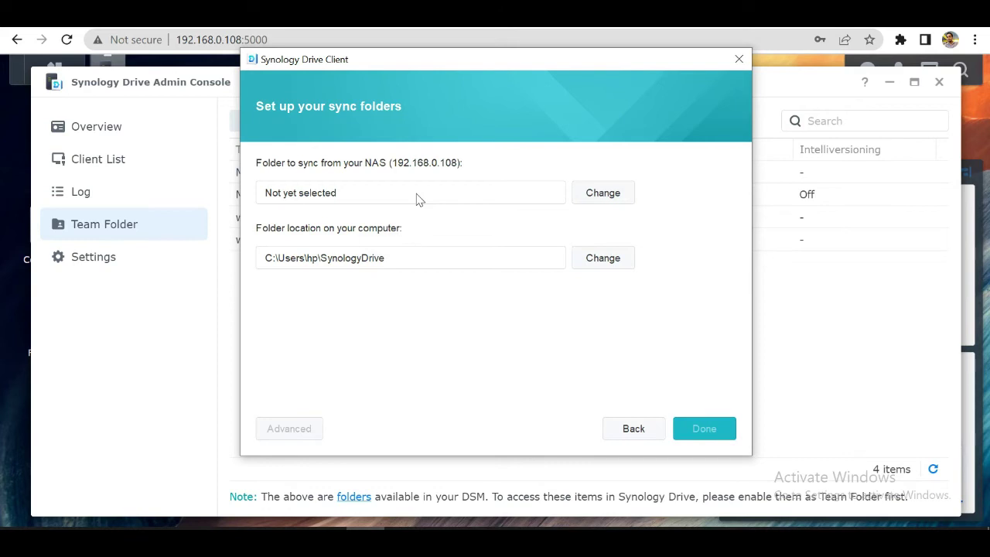
Step: Pick /My Video Playlist under Team Folder as the NAS folder to sync
left_click(617, 198)
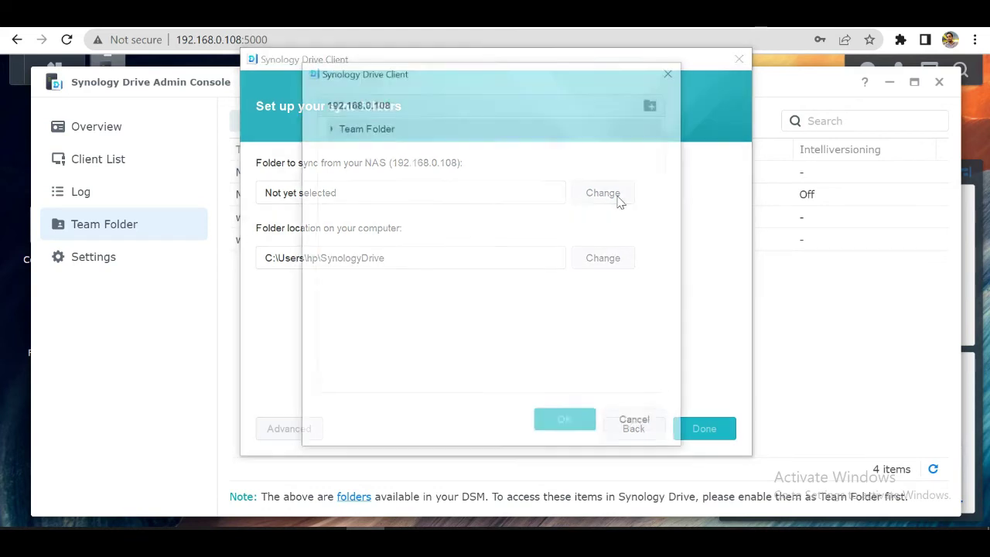
left_click(330, 129)
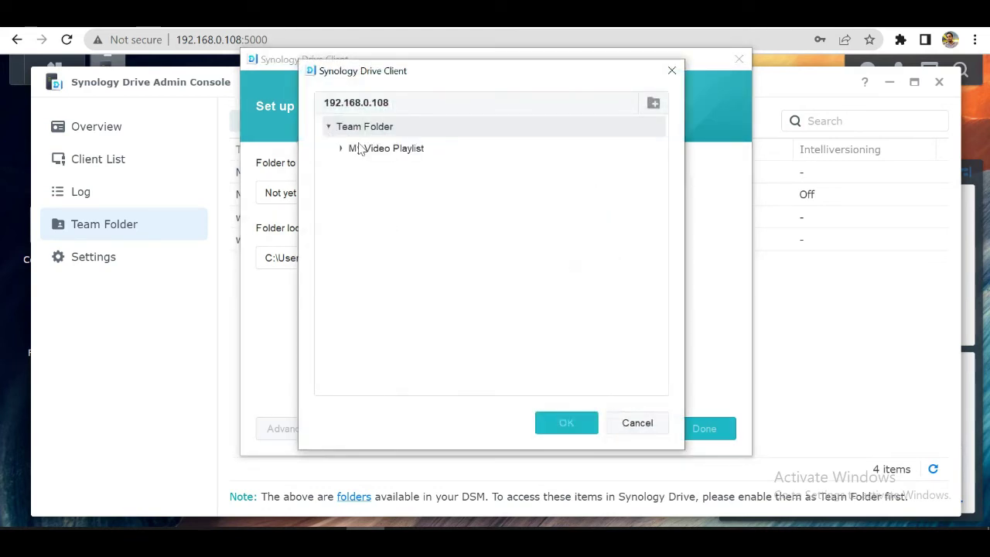
left_click(359, 148)
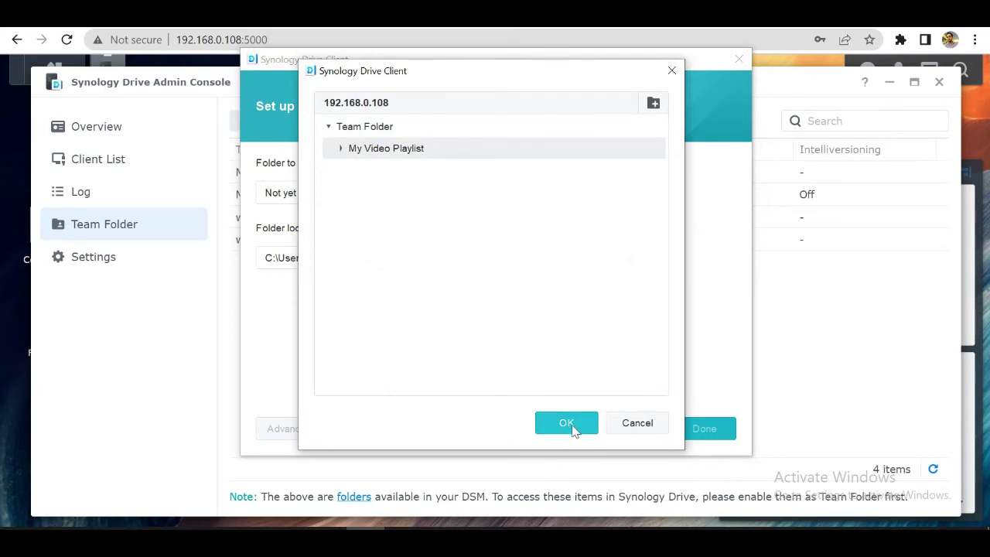
left_click(342, 150)
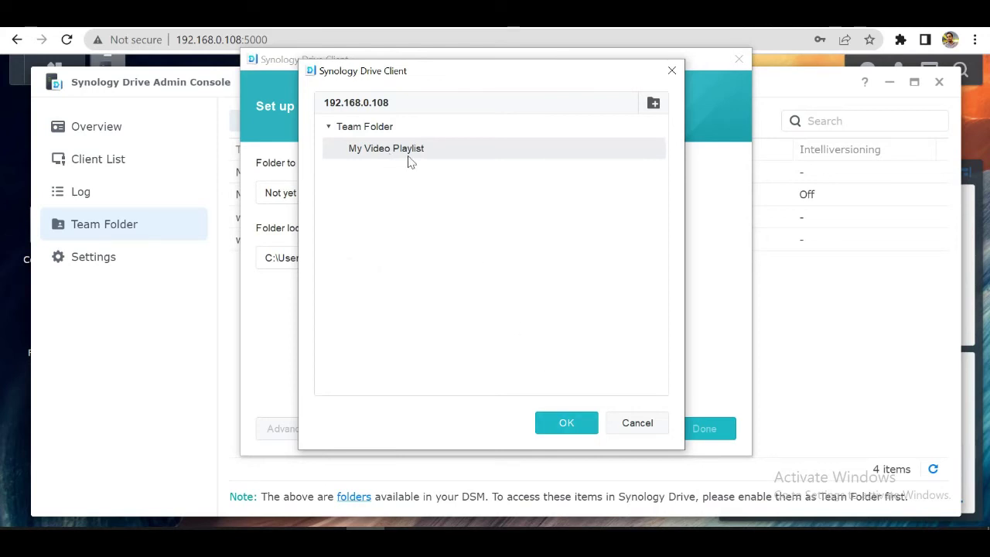
left_click(551, 432)
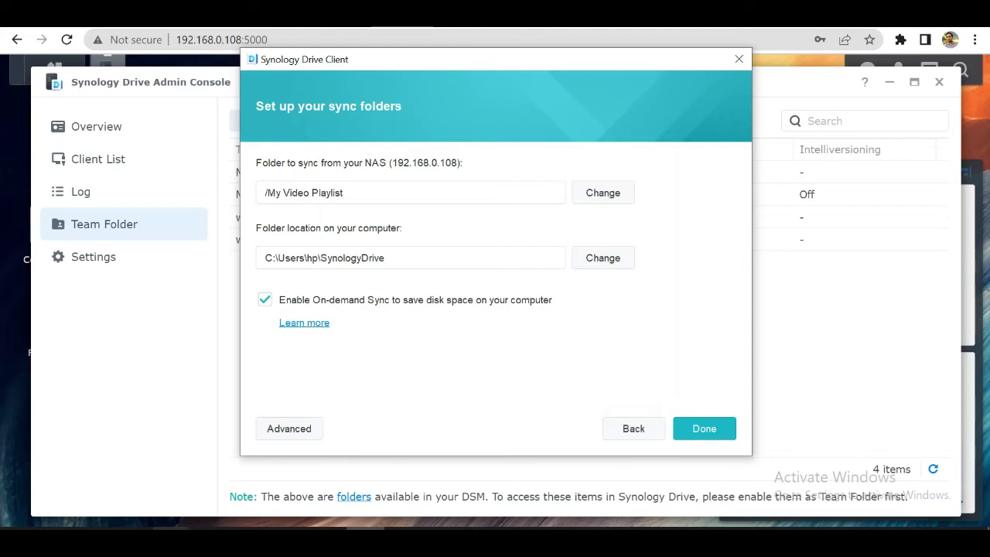
Step: Open New Volume (D:) in File Explorer
mouse_move(158, 488)
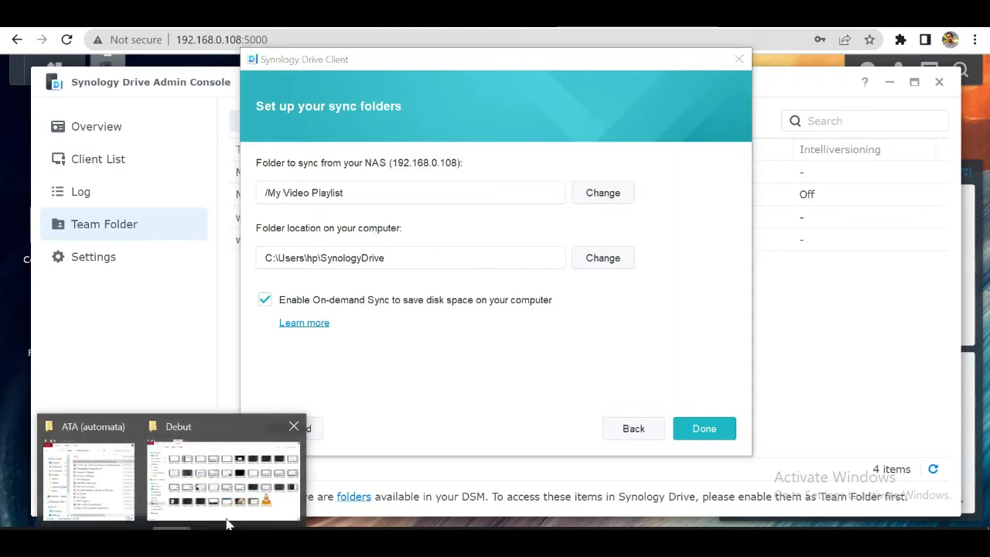
left_click(129, 481)
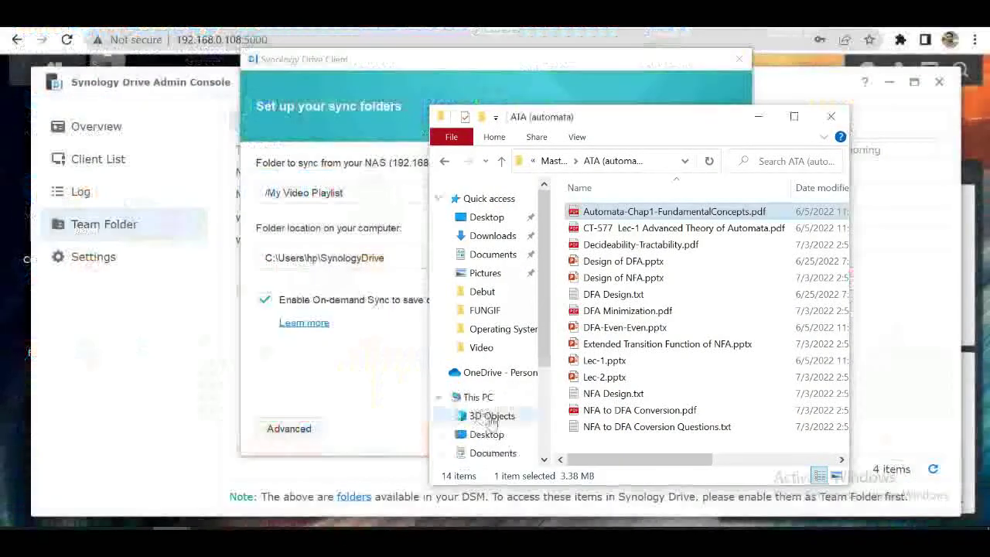
scroll(498, 404, "down", 3)
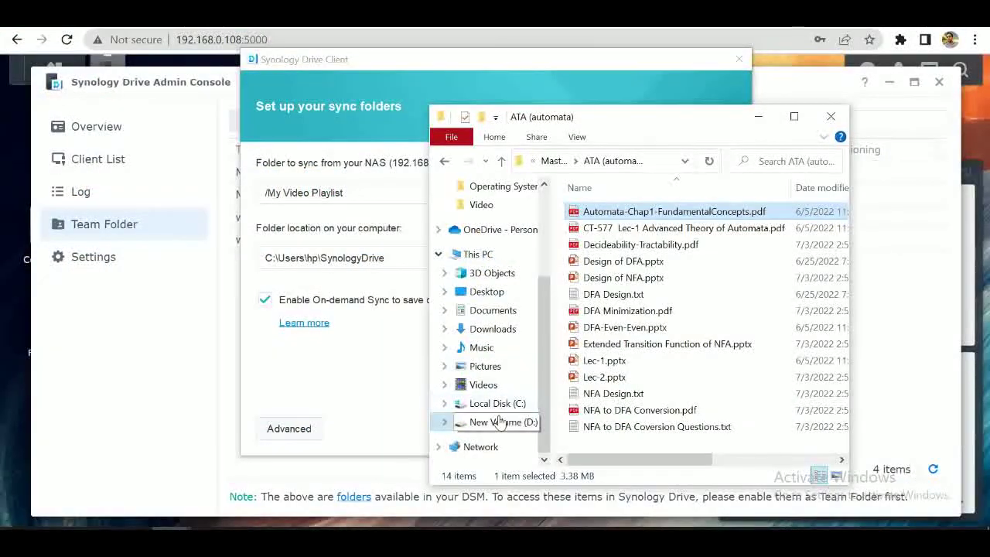
left_click(478, 422)
scroll(694, 381, "down", 8)
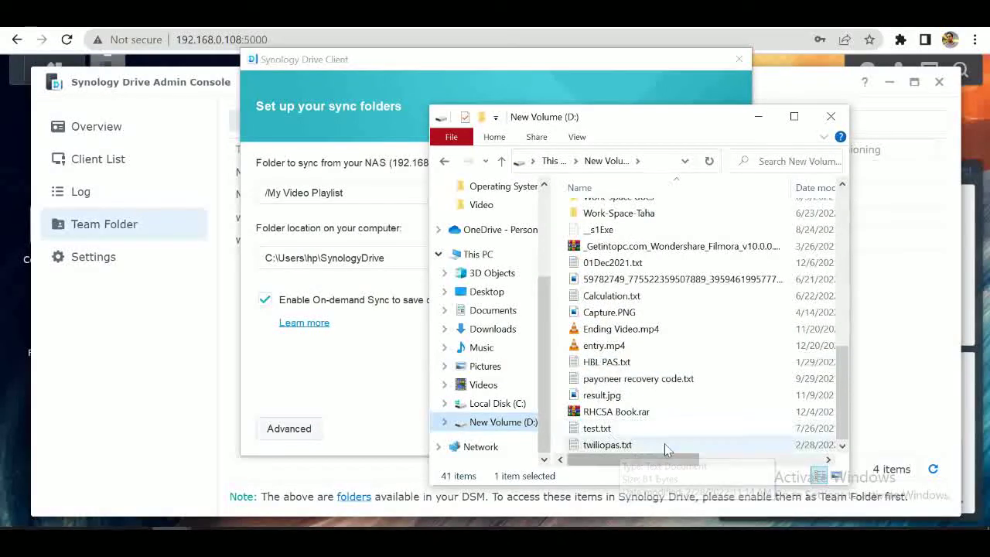
Step: Create a new folder named 'Synology Sync' on drive D:
left_click(726, 432)
right_click(726, 433)
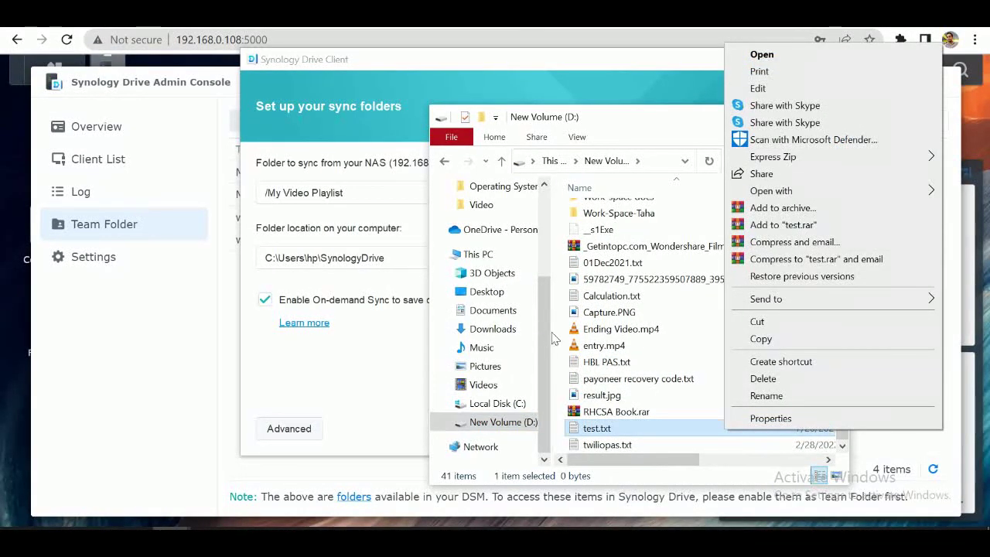
left_click(563, 343)
right_click(561, 337)
mouse_move(603, 306)
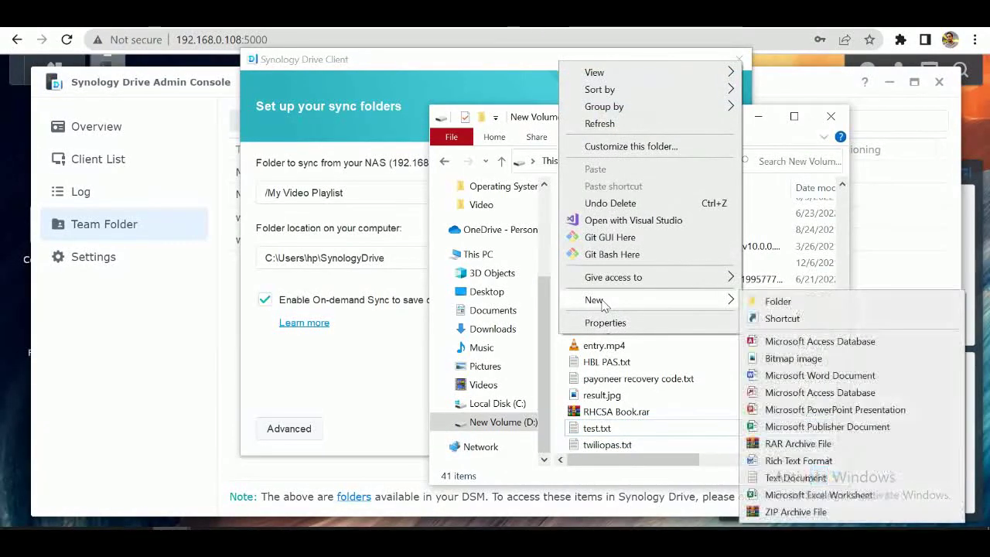
left_click(789, 303)
type("Synology Sync")
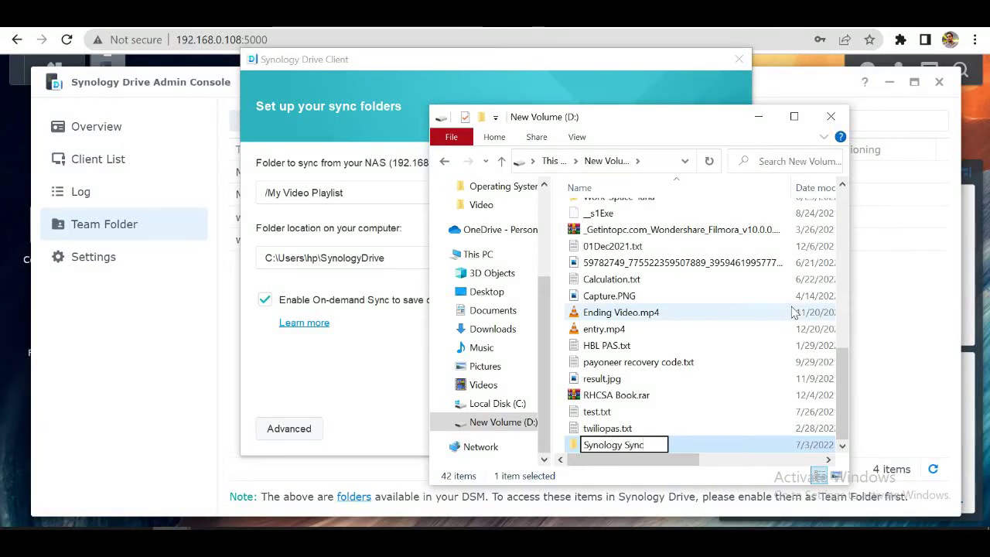
key("Return")
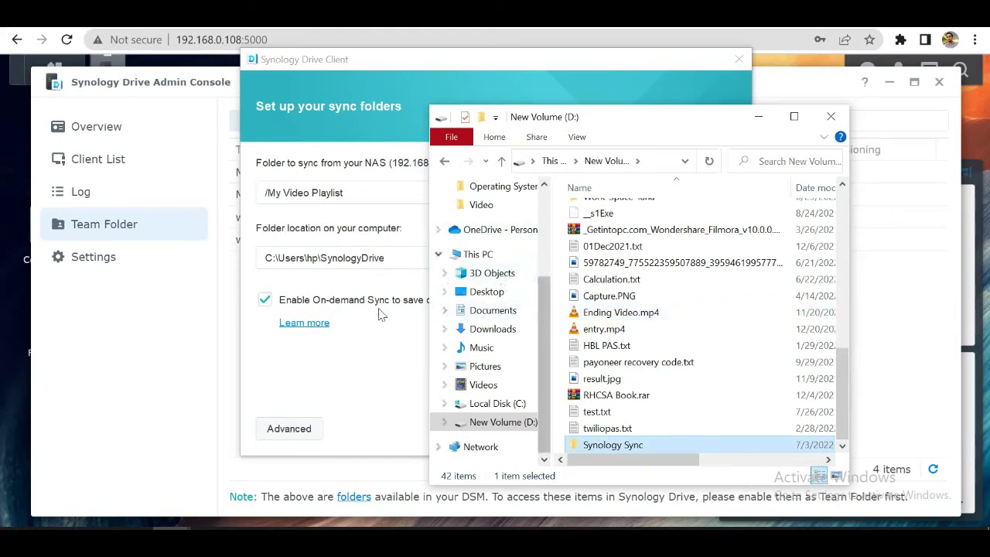
Step: Set D:\Synology Sync as the local folder, without creating an extra SynologyDrive subfolder
left_click(368, 344)
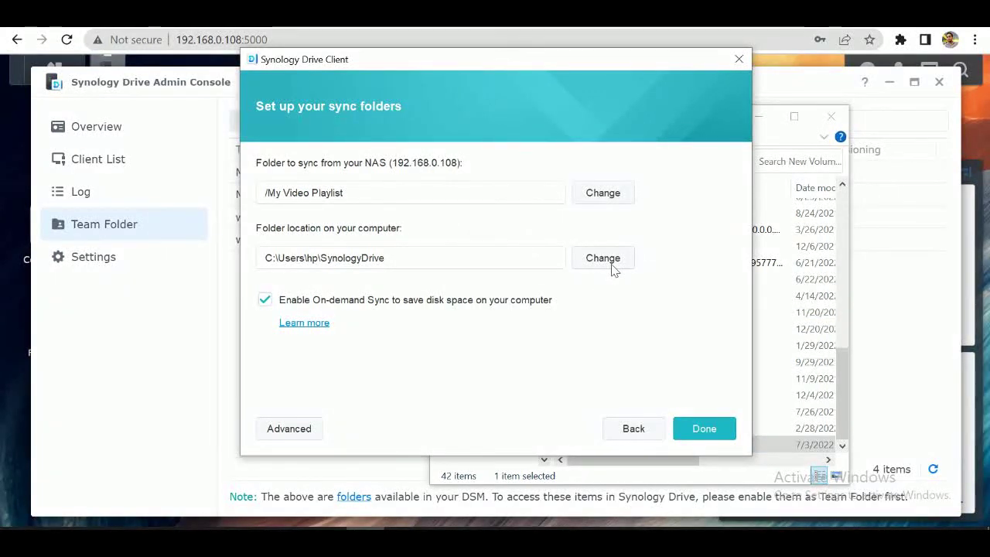
left_click(604, 260)
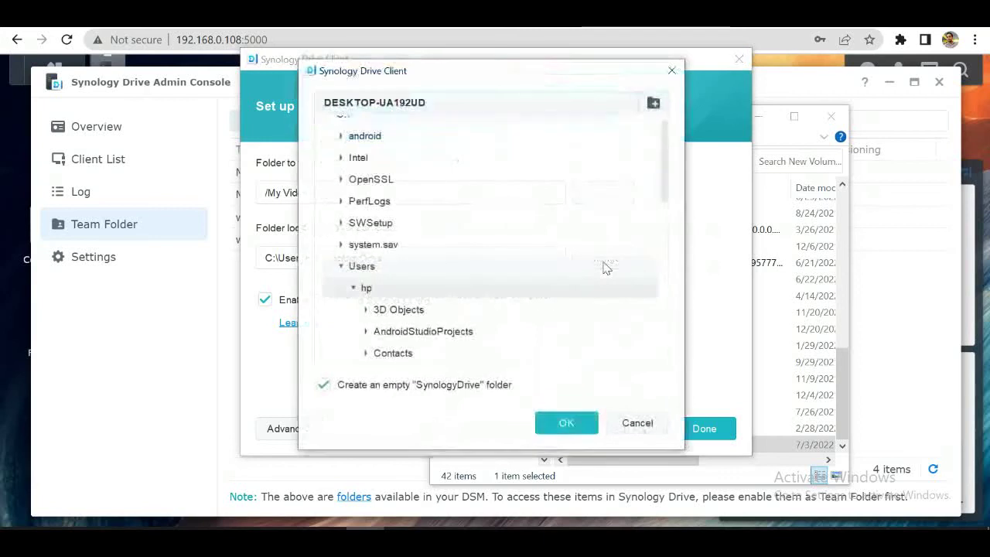
scroll(336, 263, "up", 1)
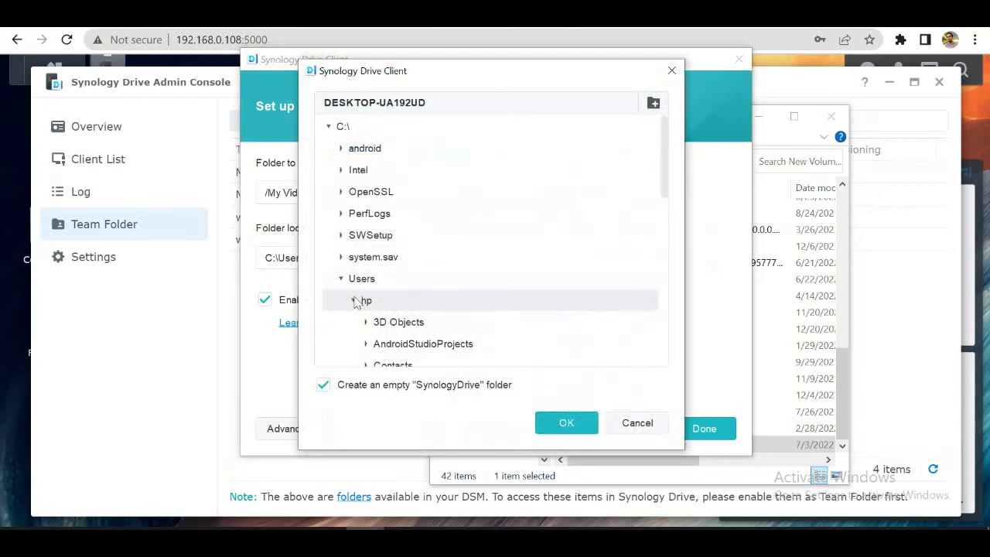
left_click(328, 126)
left_click(330, 148)
scroll(409, 280, "down", 5)
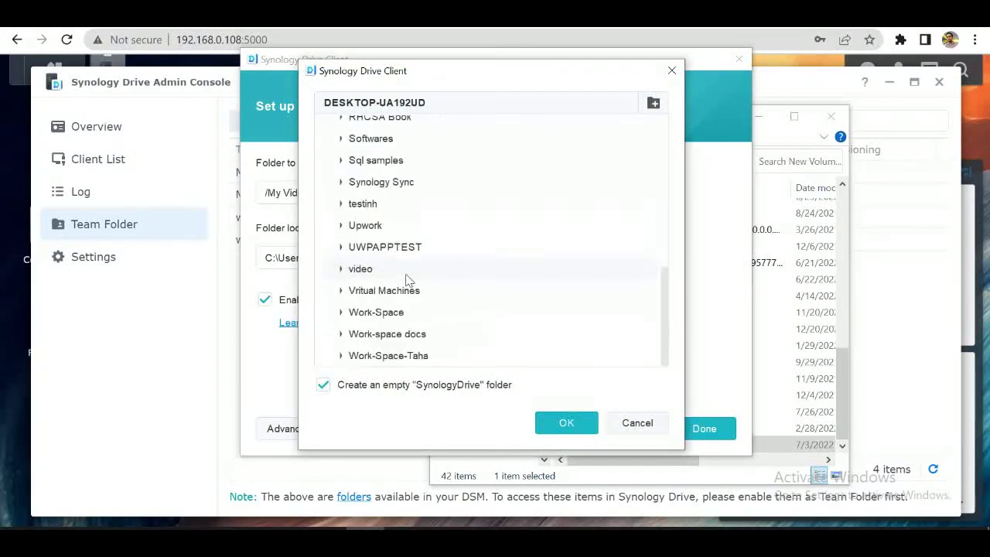
left_click(361, 190)
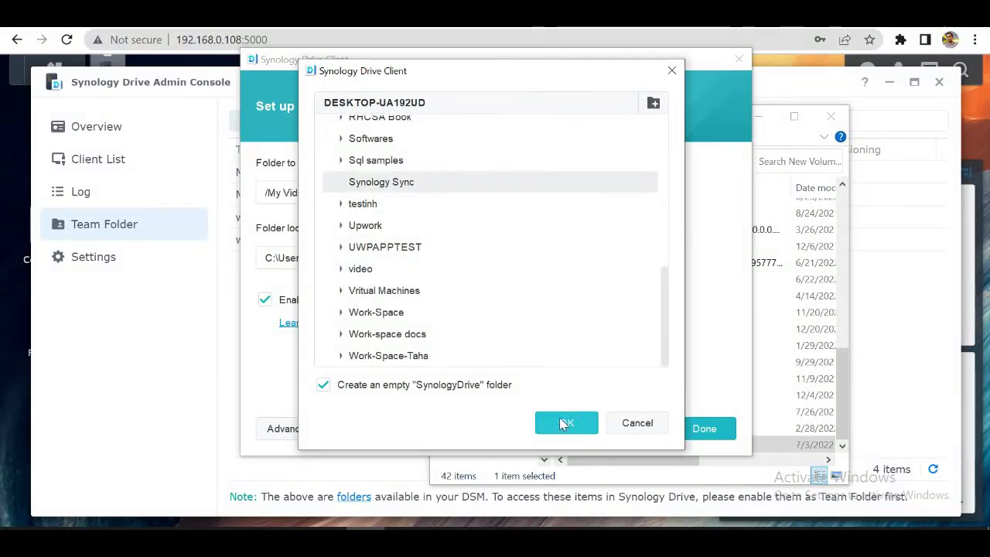
left_click(324, 387)
left_click(561, 425)
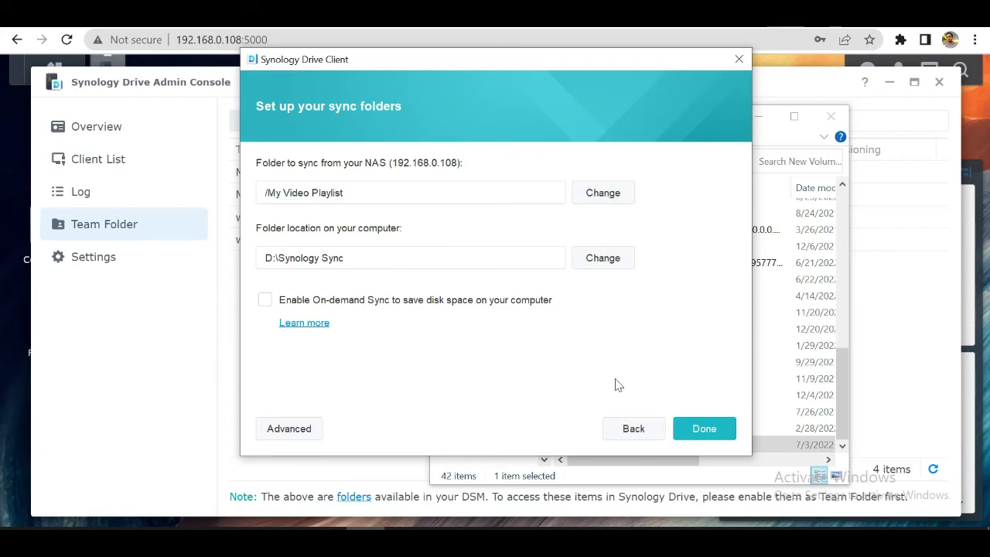
Step: Finish the sync task, step through the welcome tour, and bring up the Sync Tasks list
left_click(700, 424)
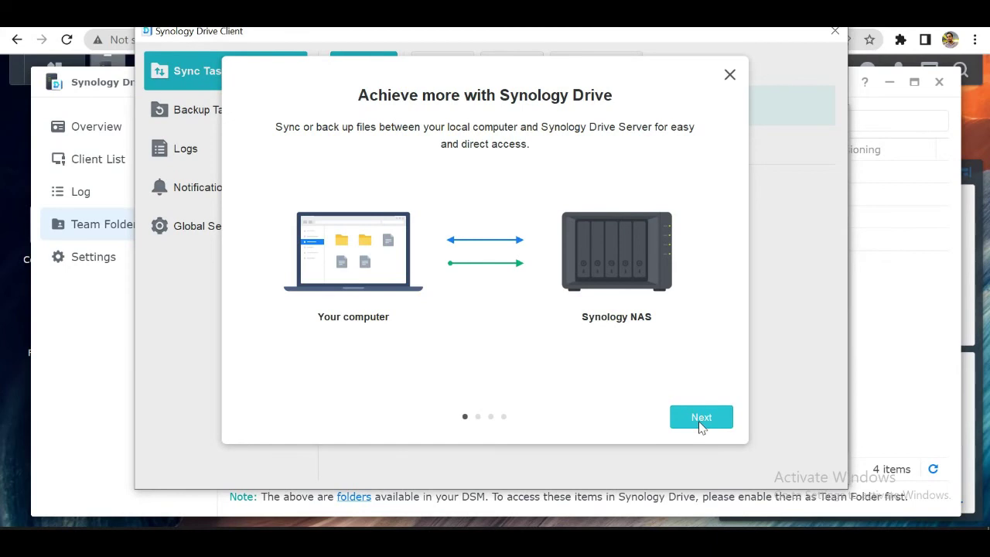
left_click(701, 418)
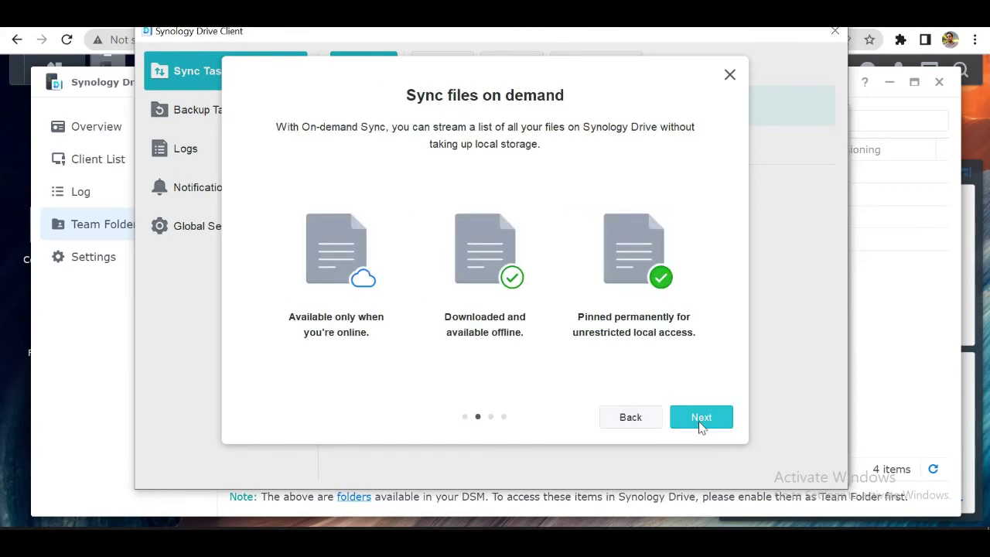
left_click(701, 422)
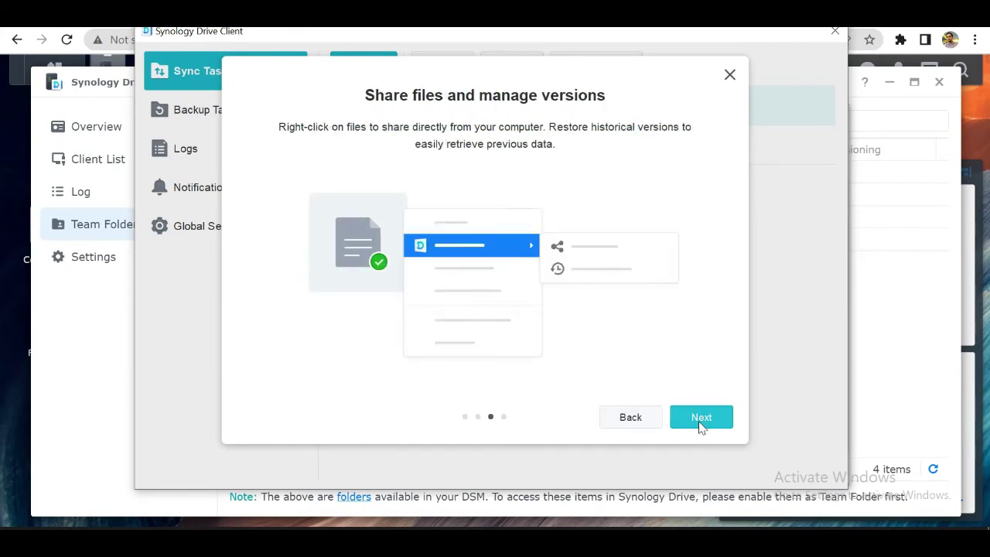
left_click(702, 422)
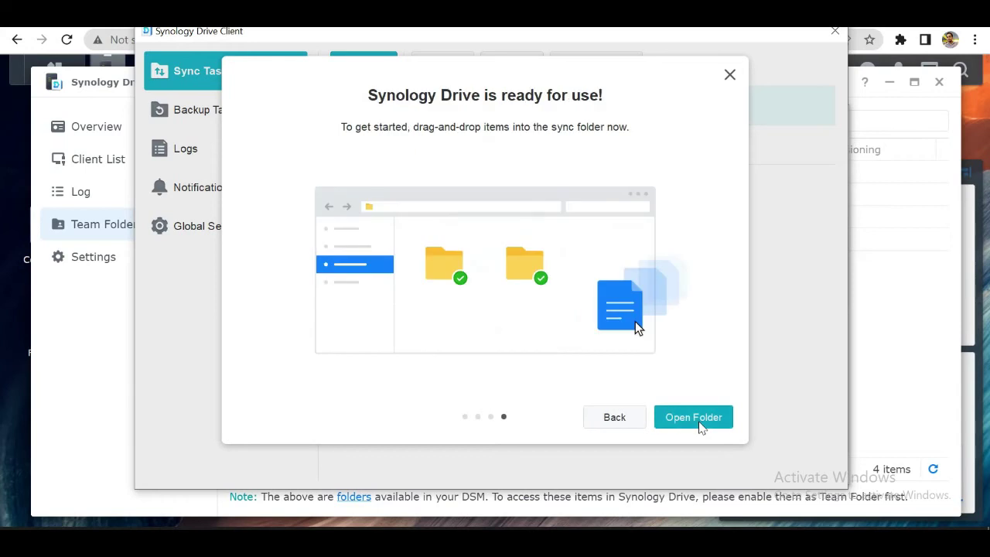
left_click(670, 418)
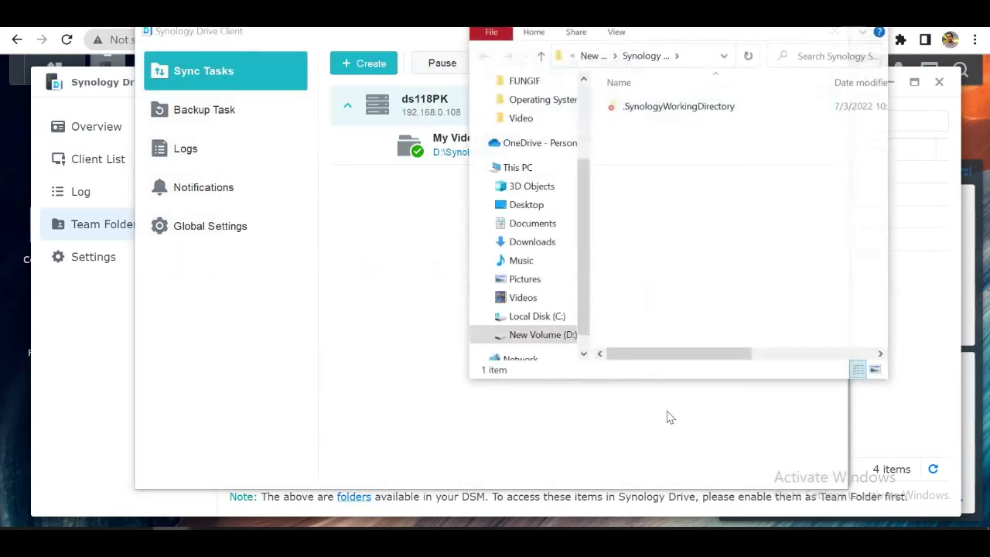
left_click(379, 347)
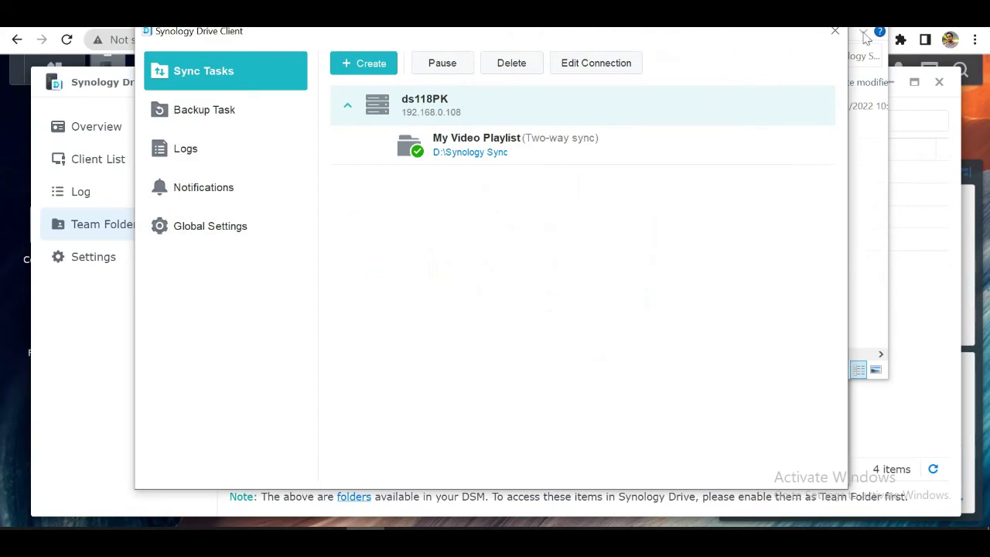
Step: Close the Drive Admin Console and open File Station to browse My Video Playlist
left_click(91, 364)
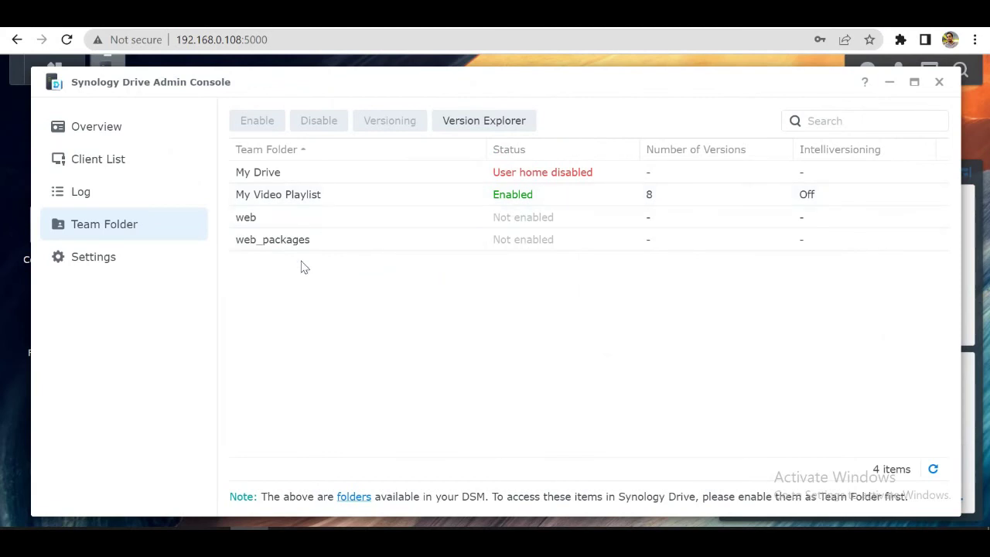
left_click(939, 82)
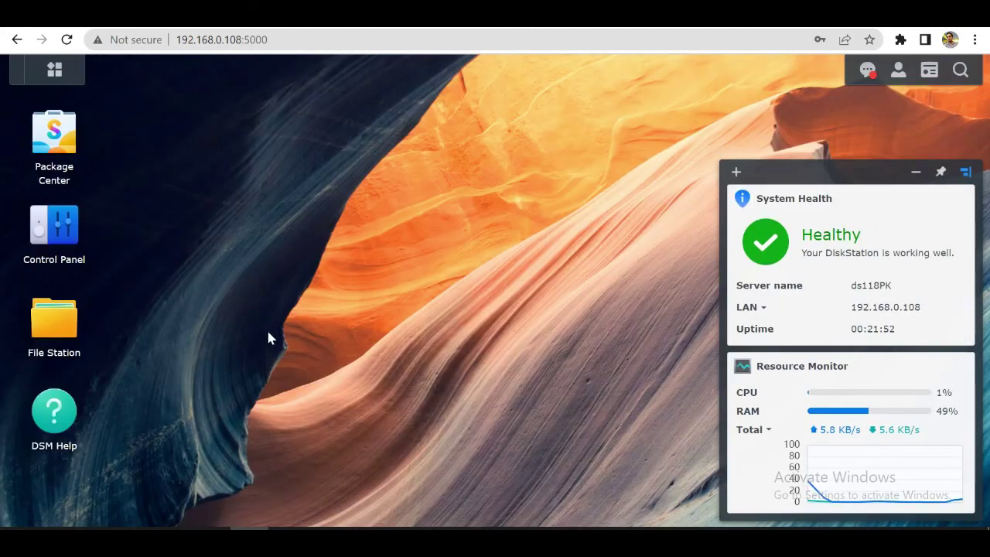
left_click(37, 327)
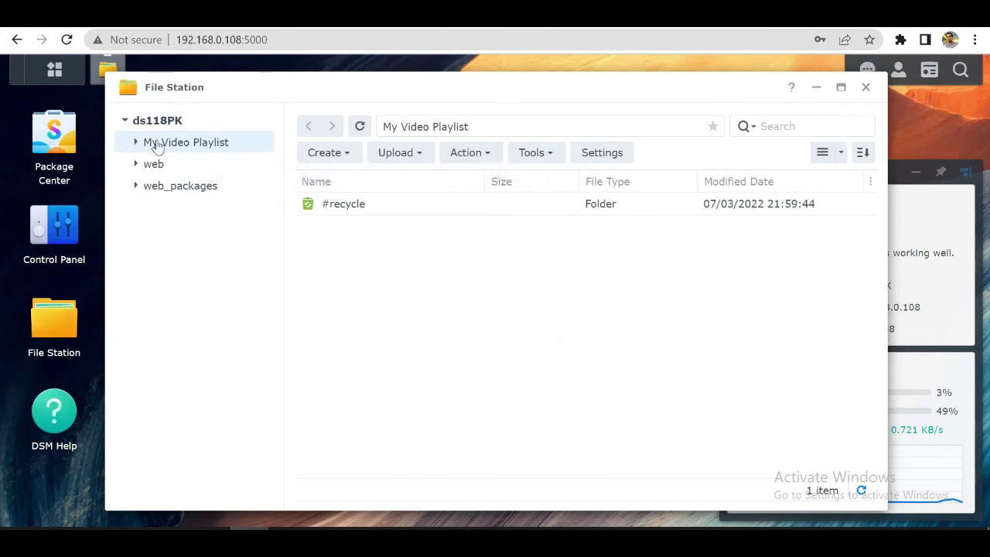
Step: Copy Ending Video.mp4 from drive D: and paste it into the Synology Sync folder
mouse_move(185, 529)
left_click(321, 472)
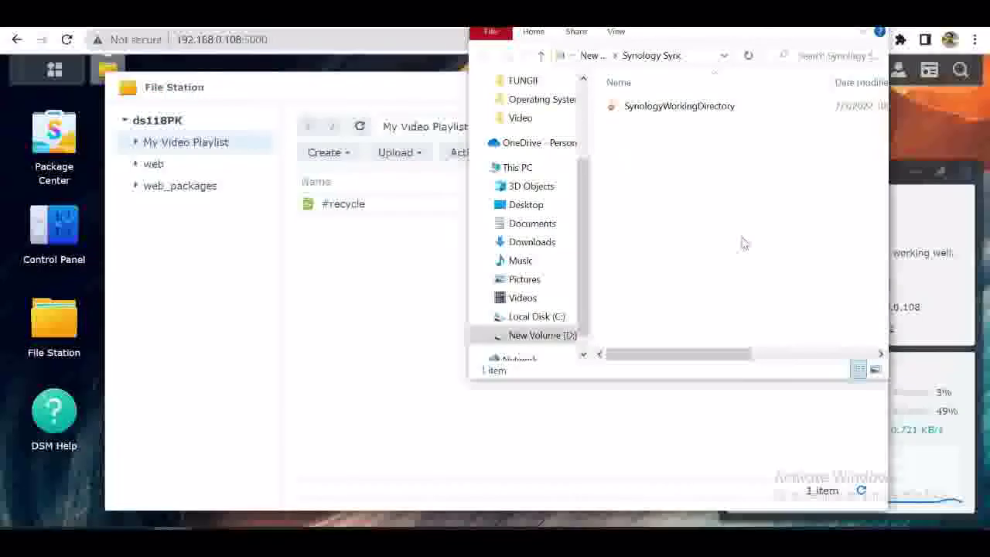
key("alt+Up")
scroll(742, 242, "down", 4)
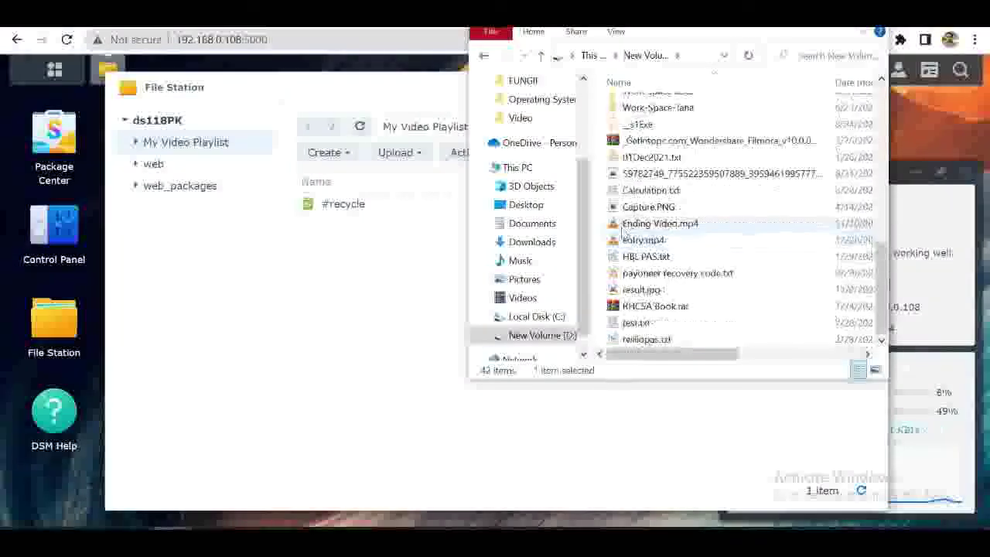
left_click(646, 224)
scroll(646, 224, "up", 4)
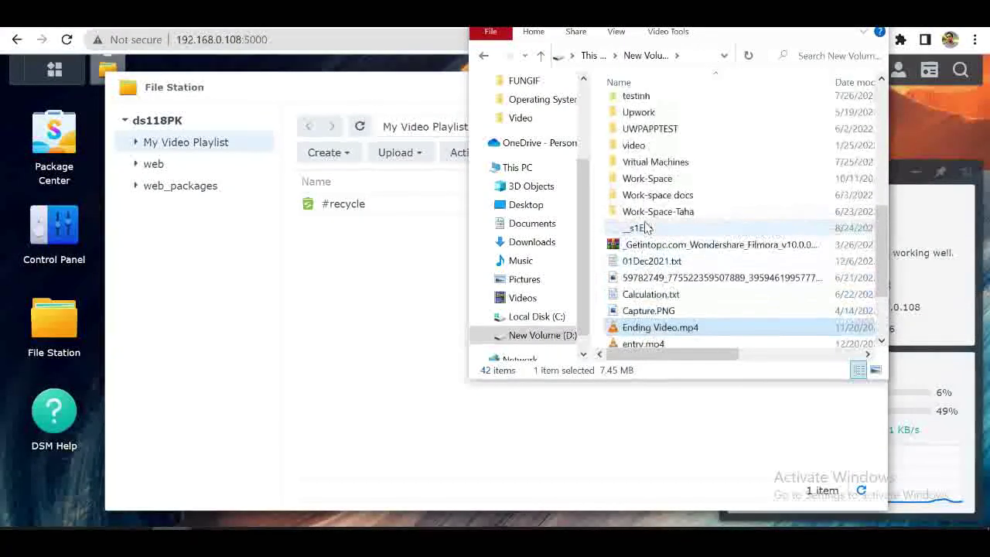
double_click(657, 157)
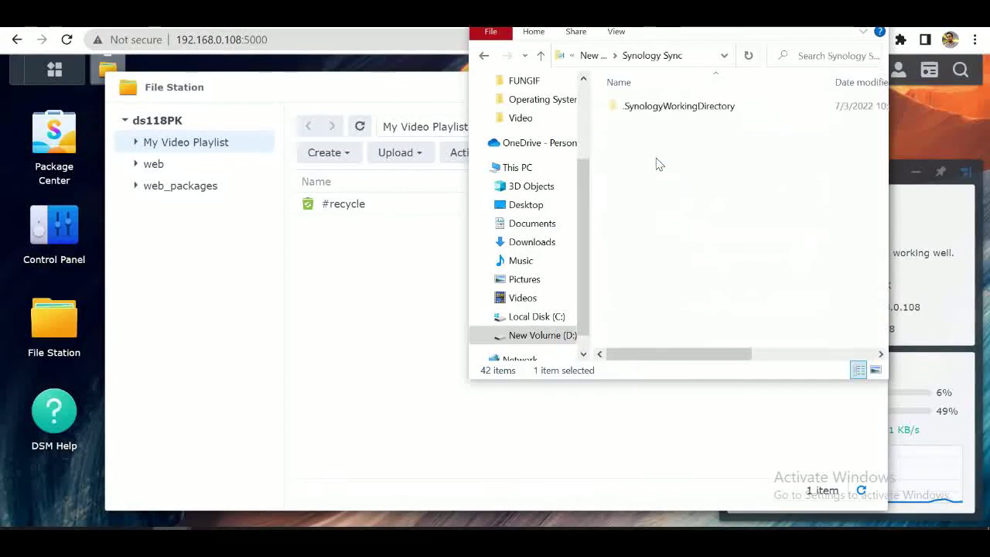
key("ctrl+v")
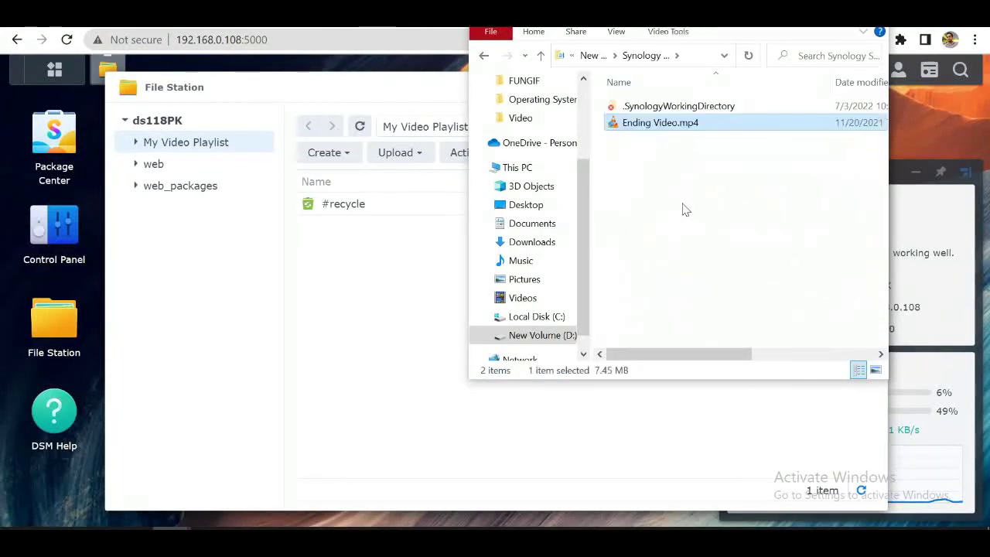
left_click(683, 210)
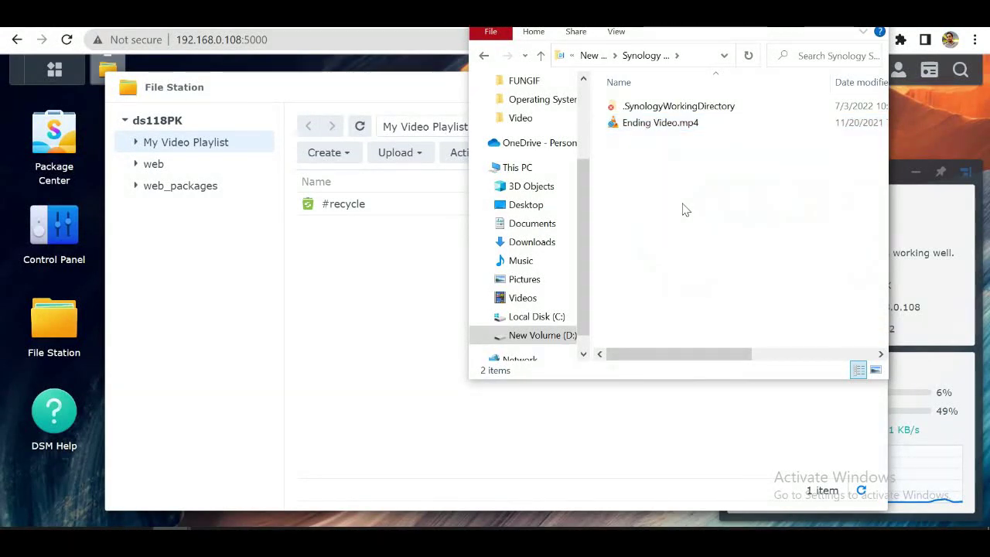
Step: Reload My Video Playlist in File Station to check its synced contents
left_click(325, 345)
left_click(151, 172)
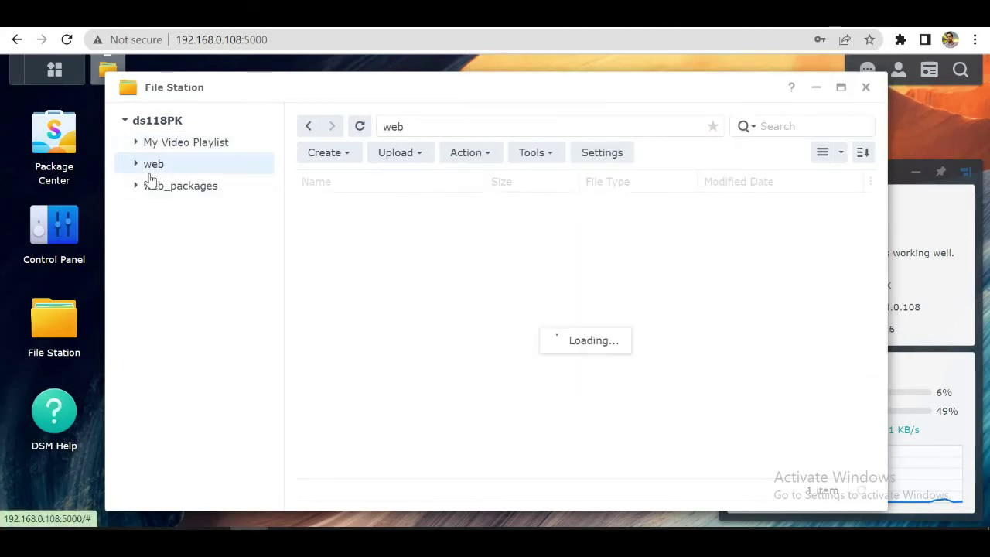
left_click(177, 144)
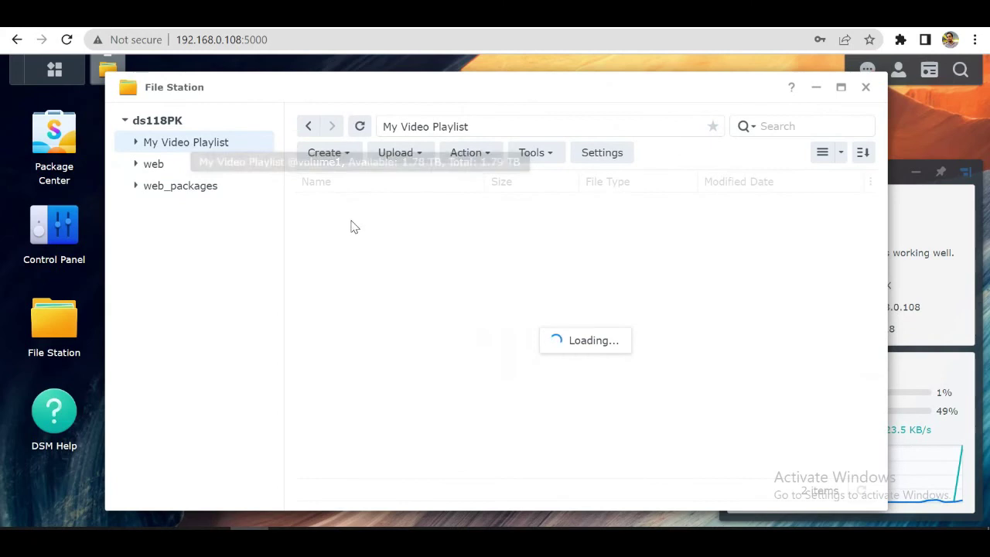
right_click(498, 351)
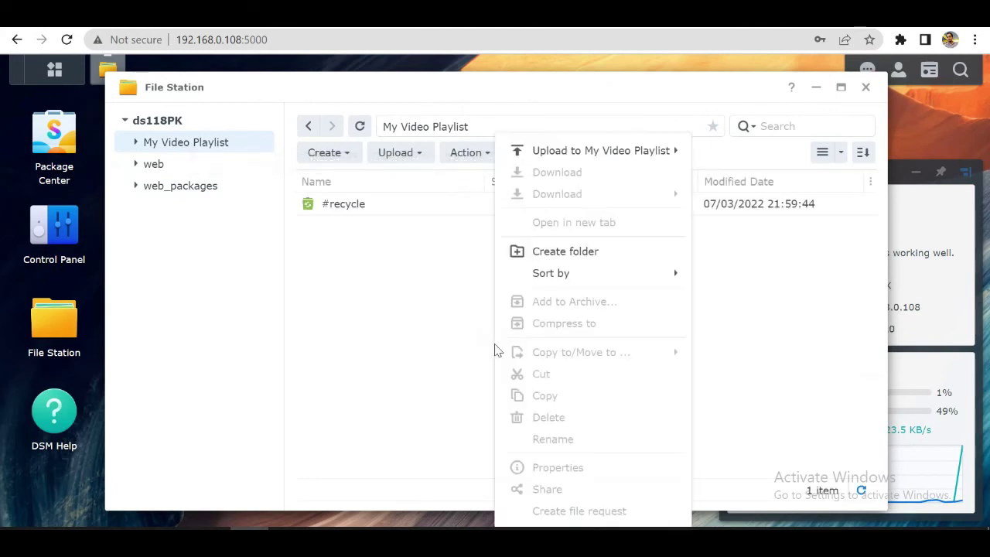
left_click(411, 369)
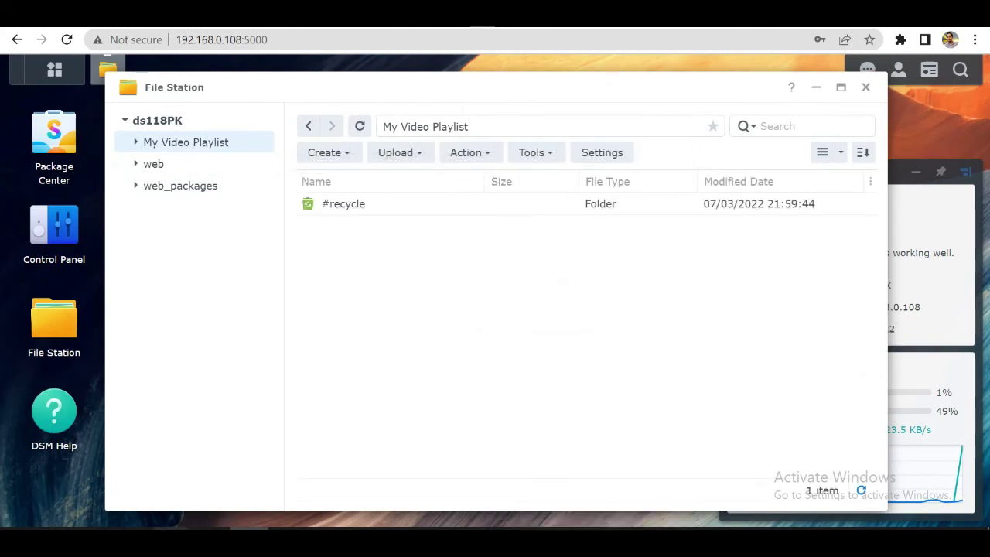
Step: Switch the Synology Sync Explorer window to Large icons view
mouse_move(178, 529)
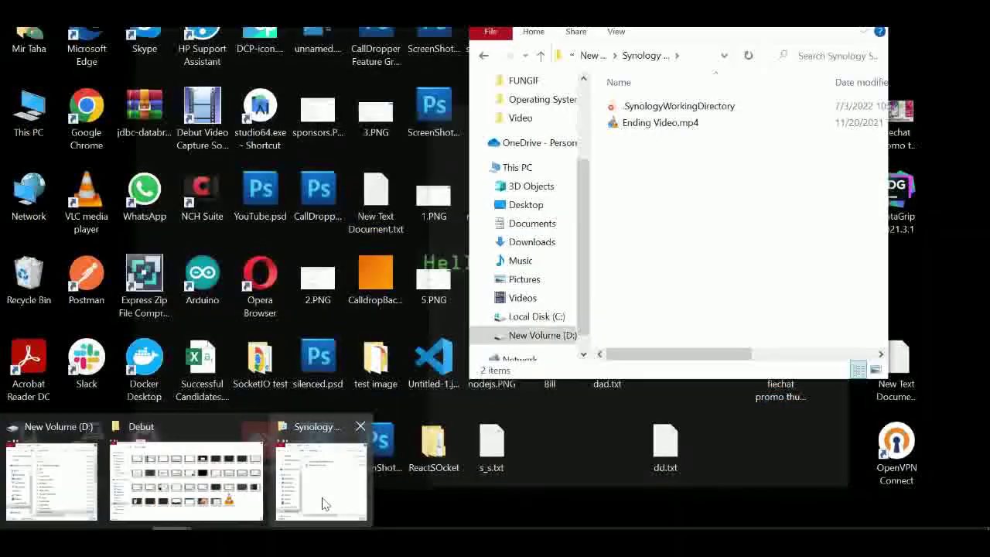
left_click(325, 504)
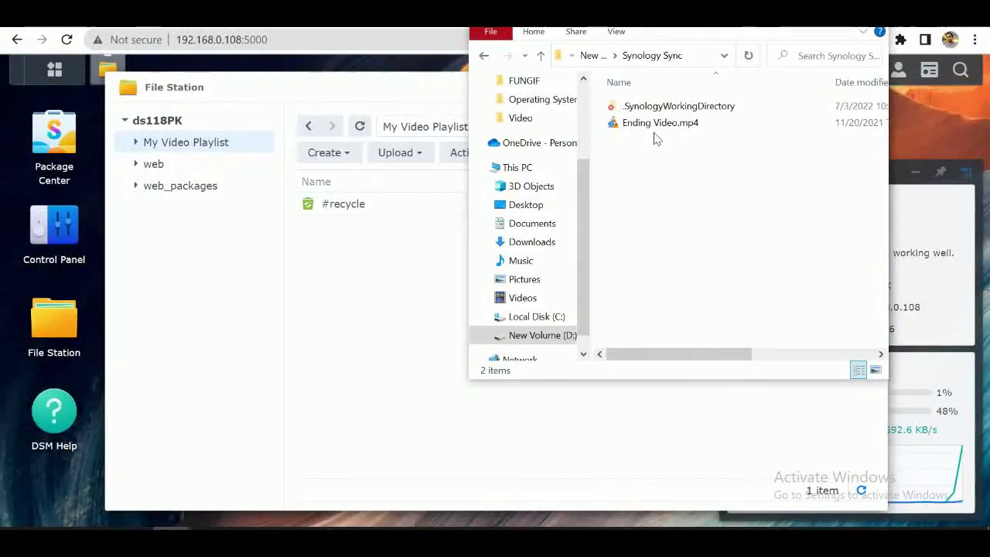
key("ctrl+shift+2")
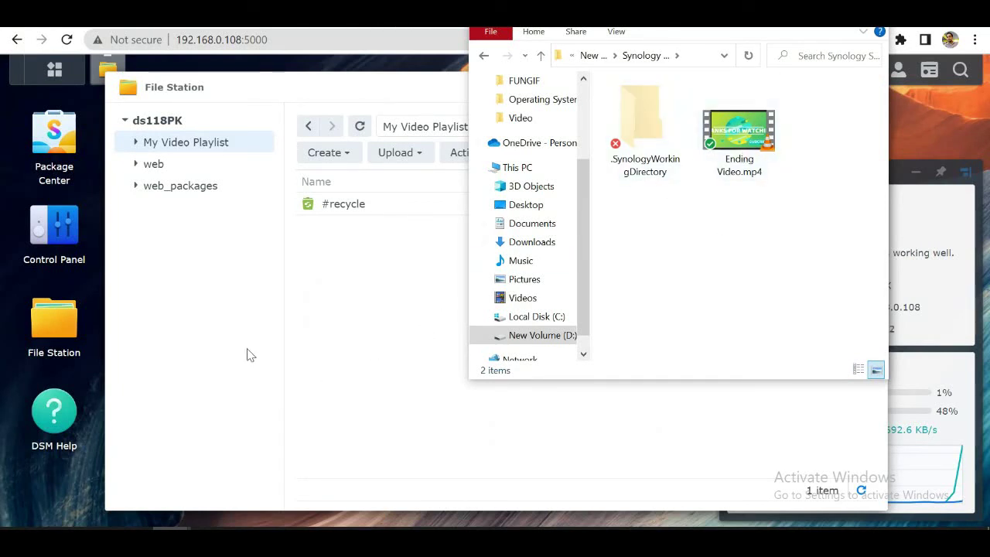
Step: Reload My Video Playlist in File Station and create a folder named 'Test Folder' there
left_click(382, 348)
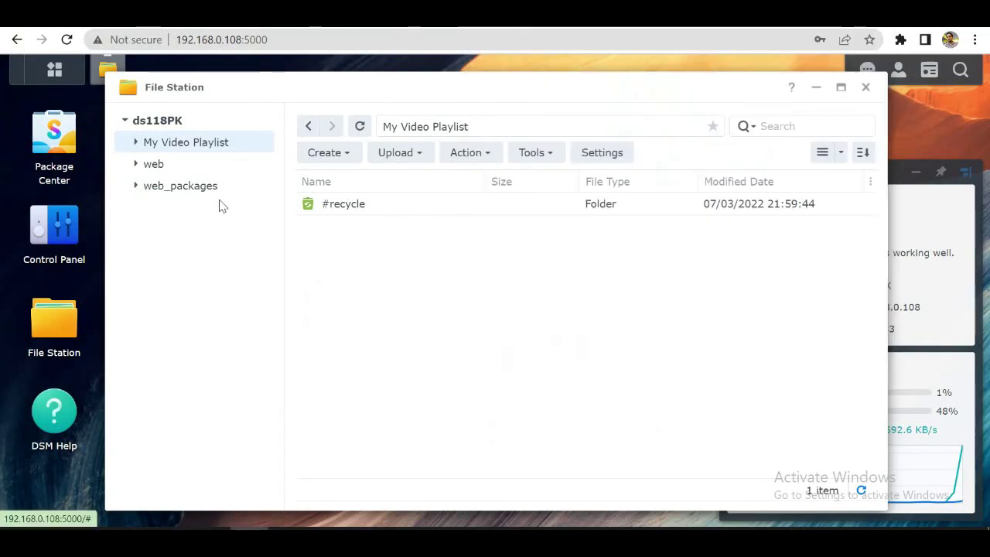
left_click(181, 147)
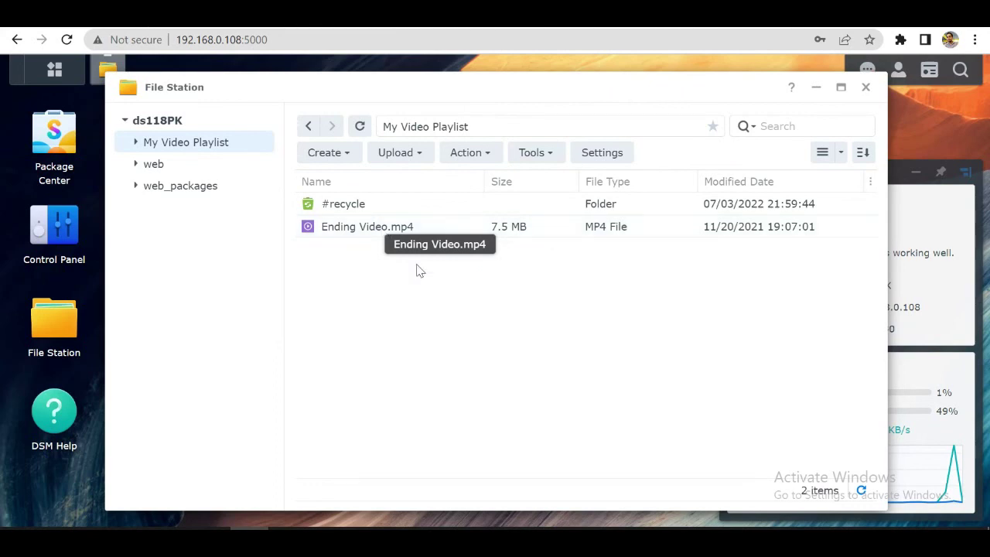
left_click(352, 154)
left_click(365, 186)
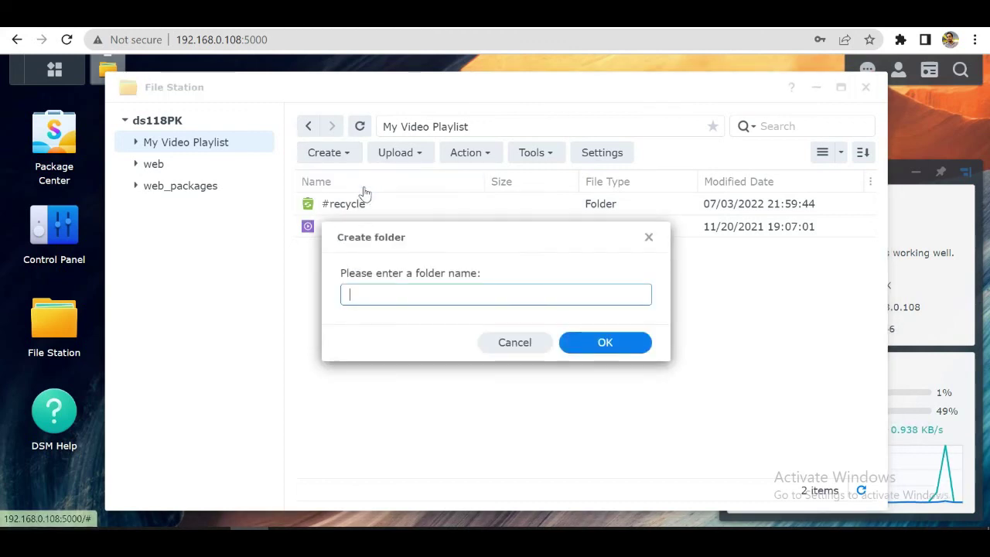
type("Test Fo")
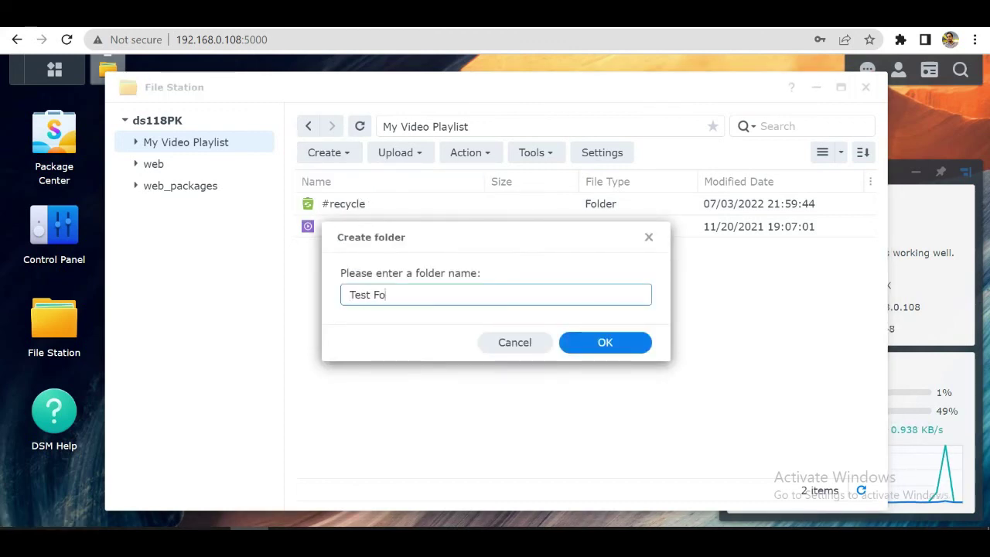
type("lder")
left_click(567, 343)
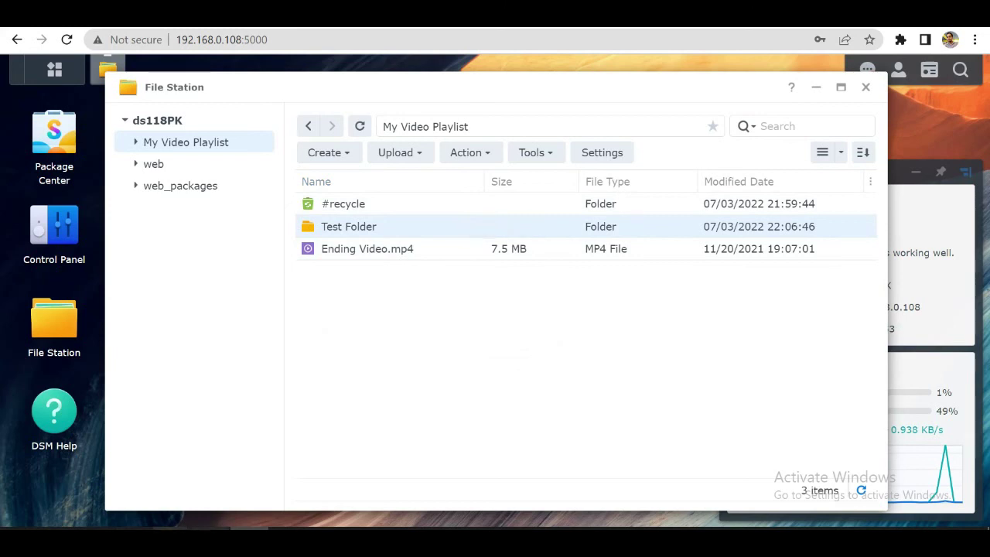
Step: Return to the Synology Sync Explorer window and select the synced Test Folder
mouse_move(169, 529)
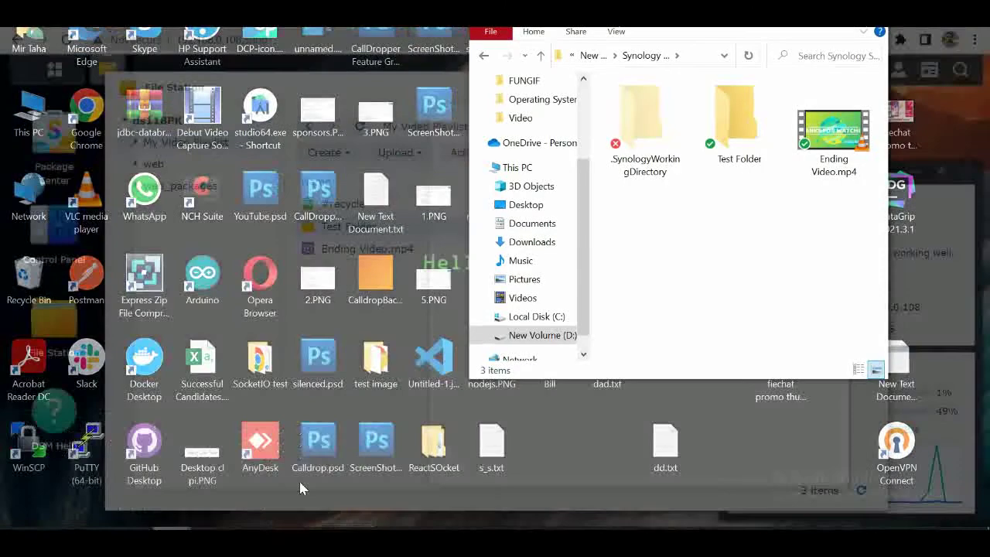
left_click(302, 486)
left_click(735, 146)
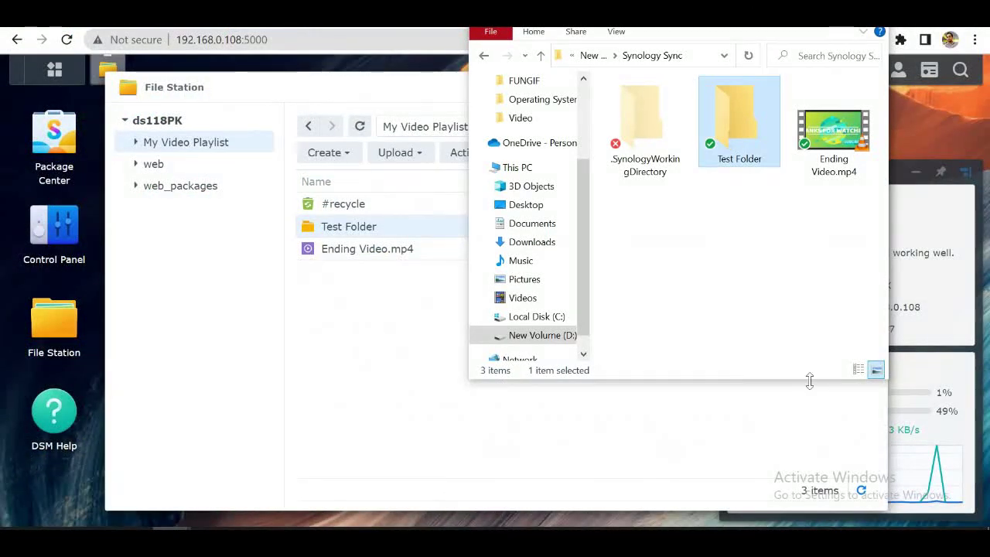